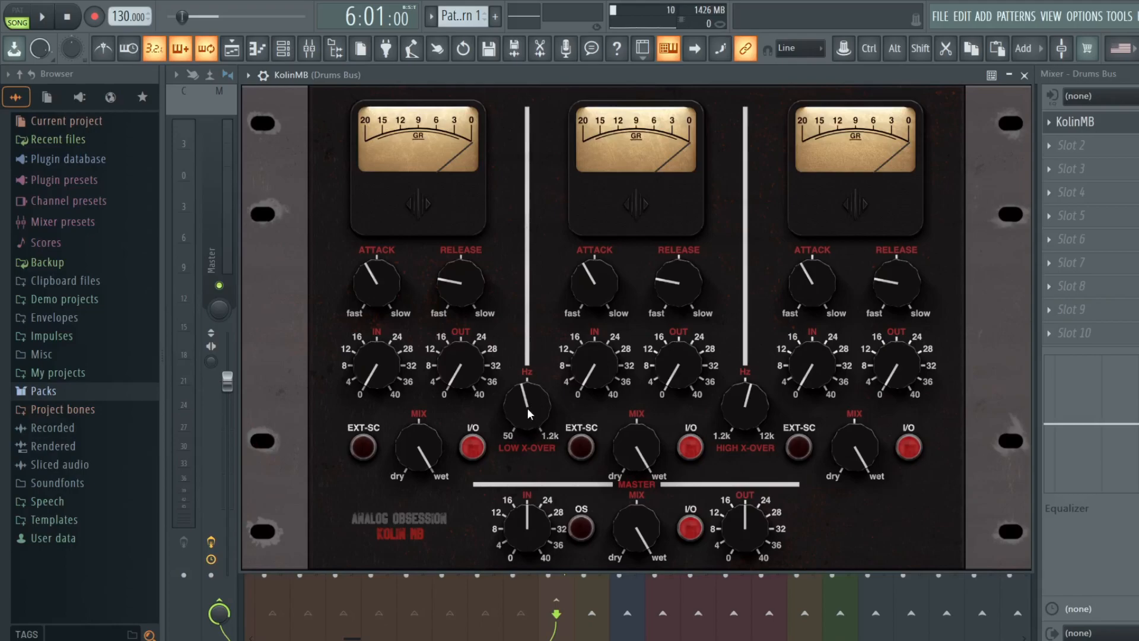
Sweep the low crossover between 50 Hz and 440 Hz, ending at 50 Hz
{"action": "mouse_move", "coordinate": [529, 414]}
{"action": "left_mouse_down"}
{"action": "mouse_move", "coordinate": [530, 388]}
{"action": "mouse_move", "coordinate": [522, 415]}
{"action": "left_mouse_up"}
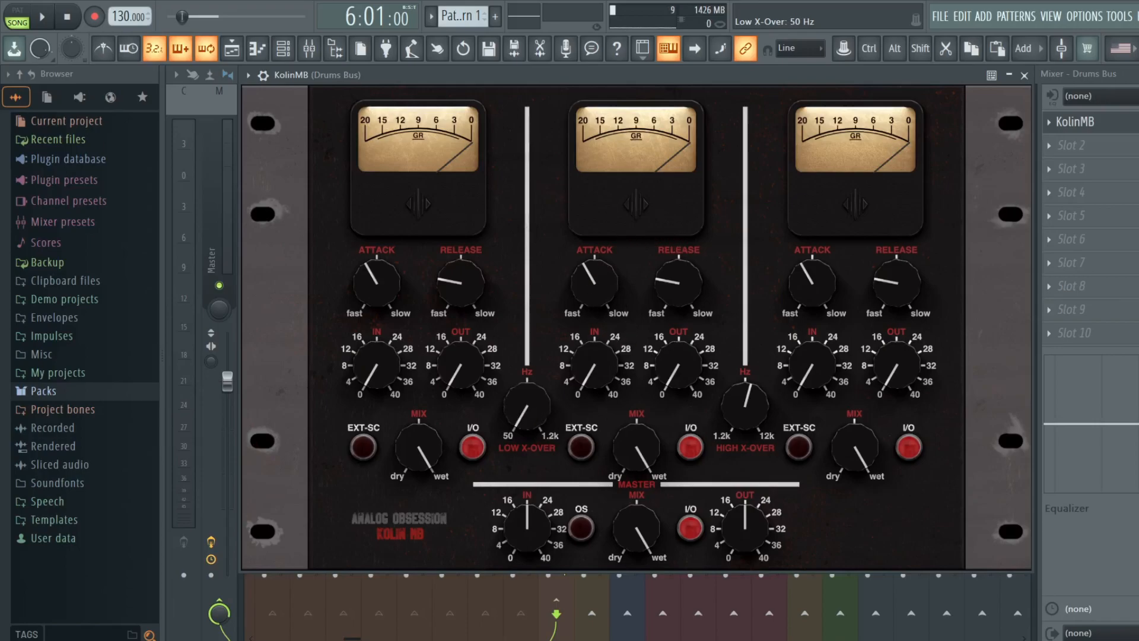
{"action": "left_click_drag", "start_coordinate": [527, 407], "coordinate": [527, 258]}
{"action": "left_click_drag", "start_coordinate": [537, 405], "coordinate": [537, 448]}
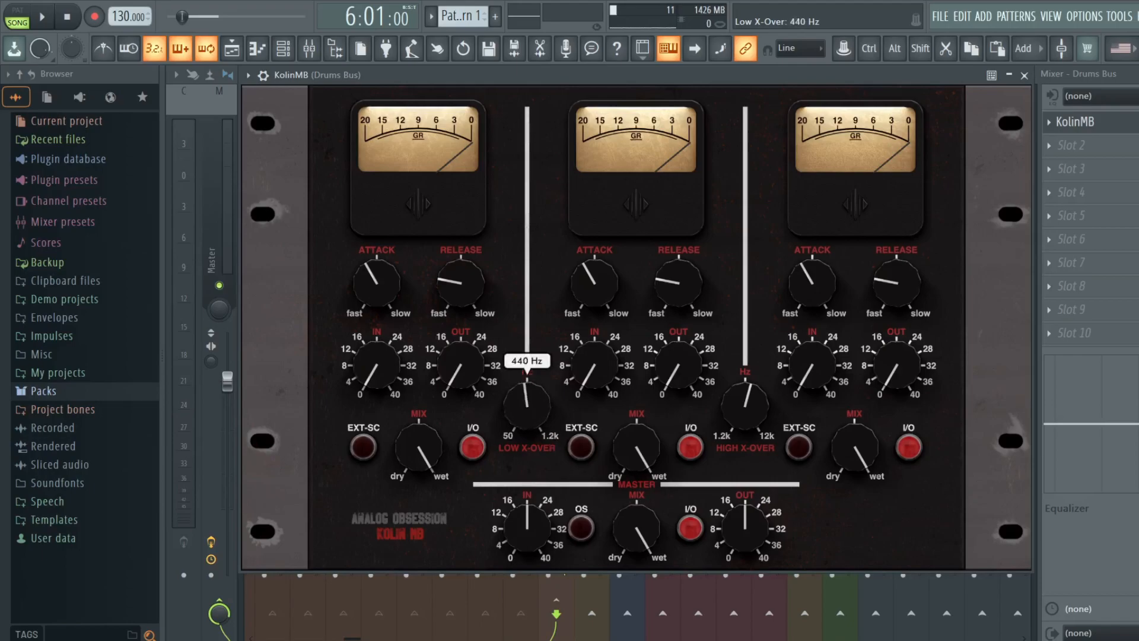
{"action": "left_click_drag", "start_coordinate": [552, 397], "coordinate": [551, 445]}
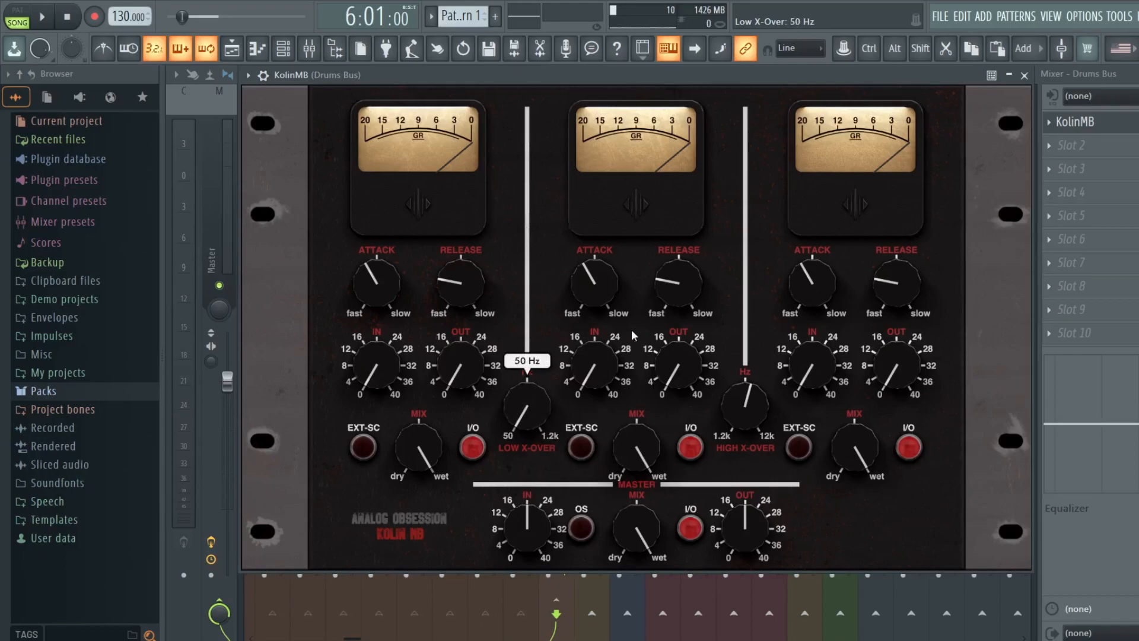
Bring the low crossover to slightly below 447 Hz and lower the high crossover close to its 1.2 kHz minimum
{"action": "left_click_drag", "start_coordinate": [527, 415], "coordinate": [527, 391]}
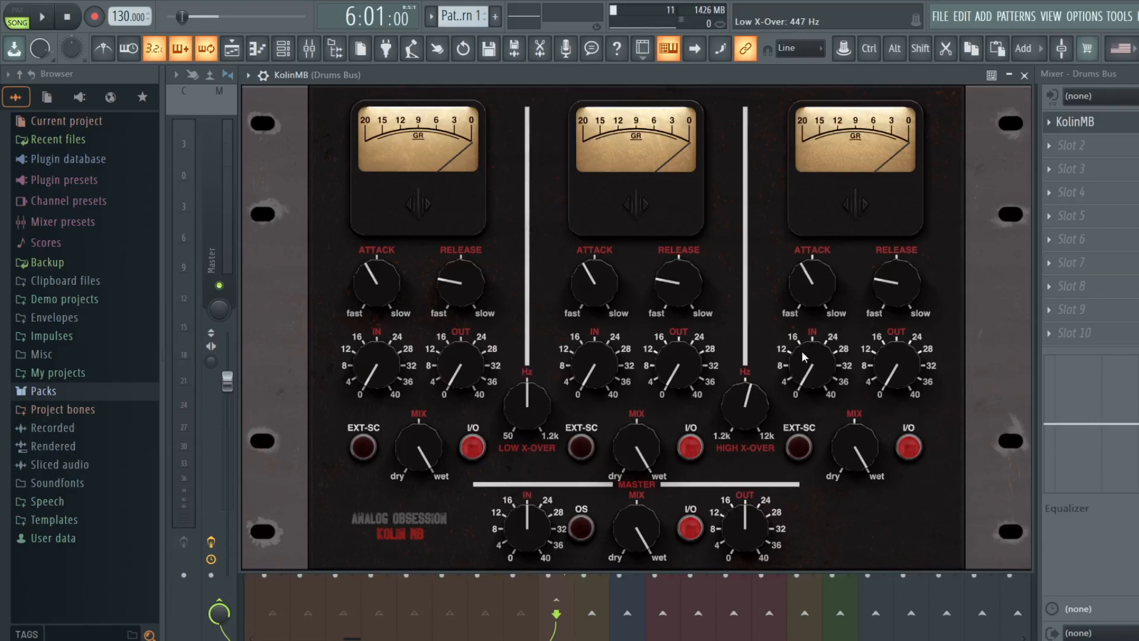
{"action": "mouse_move", "coordinate": [537, 415]}
{"action": "left_mouse_down"}
{"action": "mouse_move", "coordinate": [536, 430]}
{"action": "mouse_move", "coordinate": [537, 418]}
{"action": "left_mouse_up"}
{"action": "left_click_drag", "start_coordinate": [751, 410], "coordinate": [751, 438]}
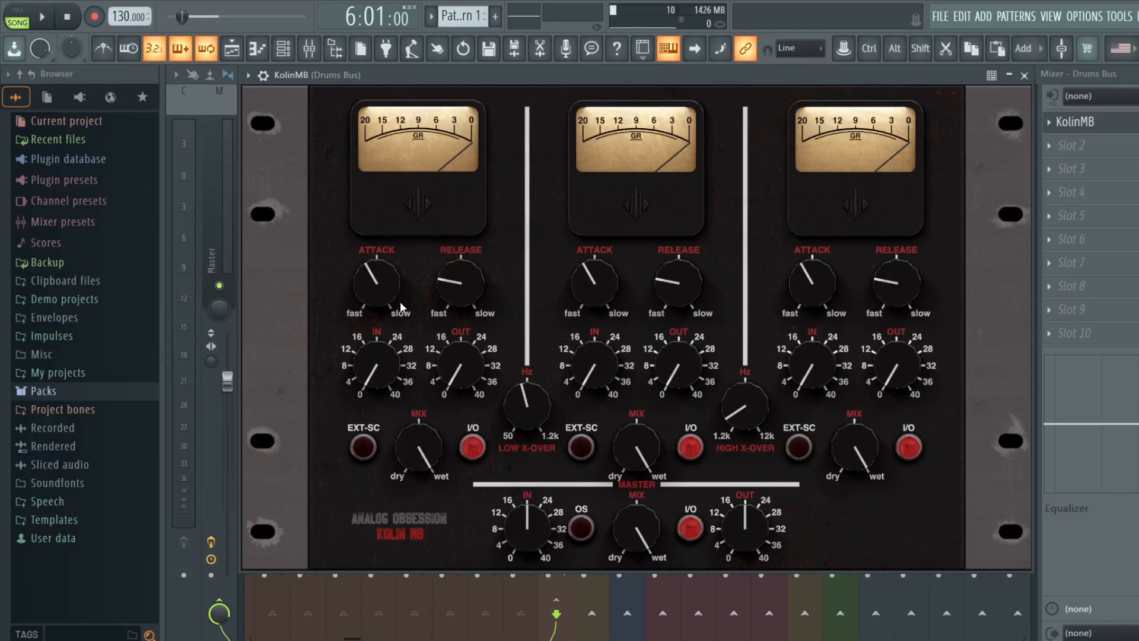
Try the low band's attack at 50 ms and 7 ms, and its release at 100 ms and around mid-range
{"action": "mouse_move", "coordinate": [386, 296]}
{"action": "left_mouse_down"}
{"action": "mouse_move", "coordinate": [386, 332]}
{"action": "mouse_move", "coordinate": [385, 297]}
{"action": "left_mouse_up"}
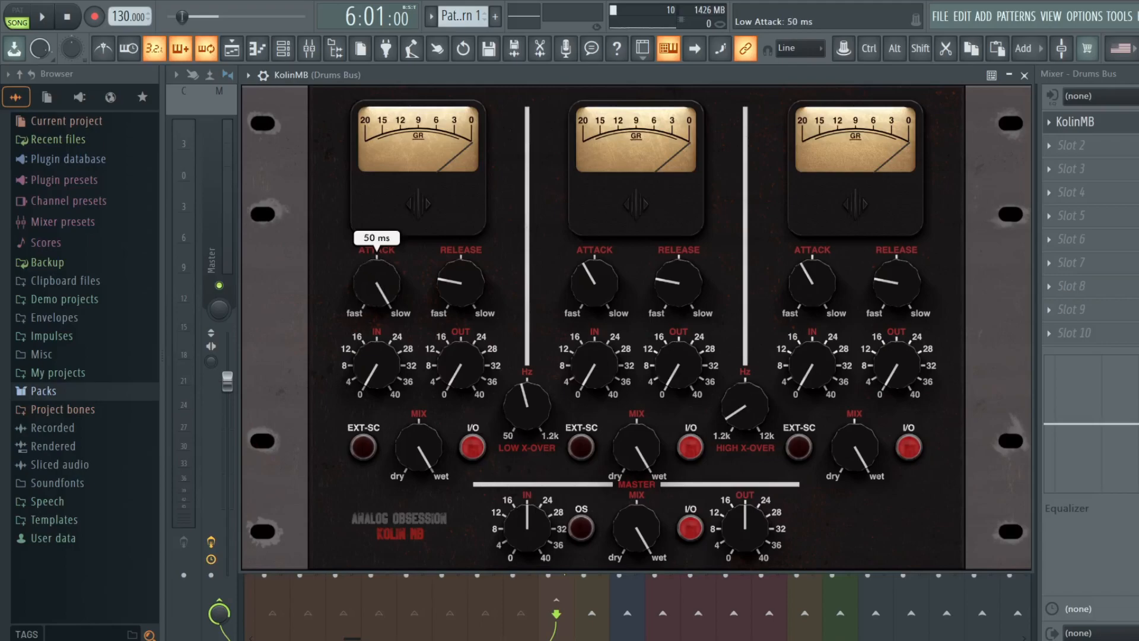
{"action": "left_click_drag", "start_coordinate": [386, 297], "coordinate": [385, 324]}
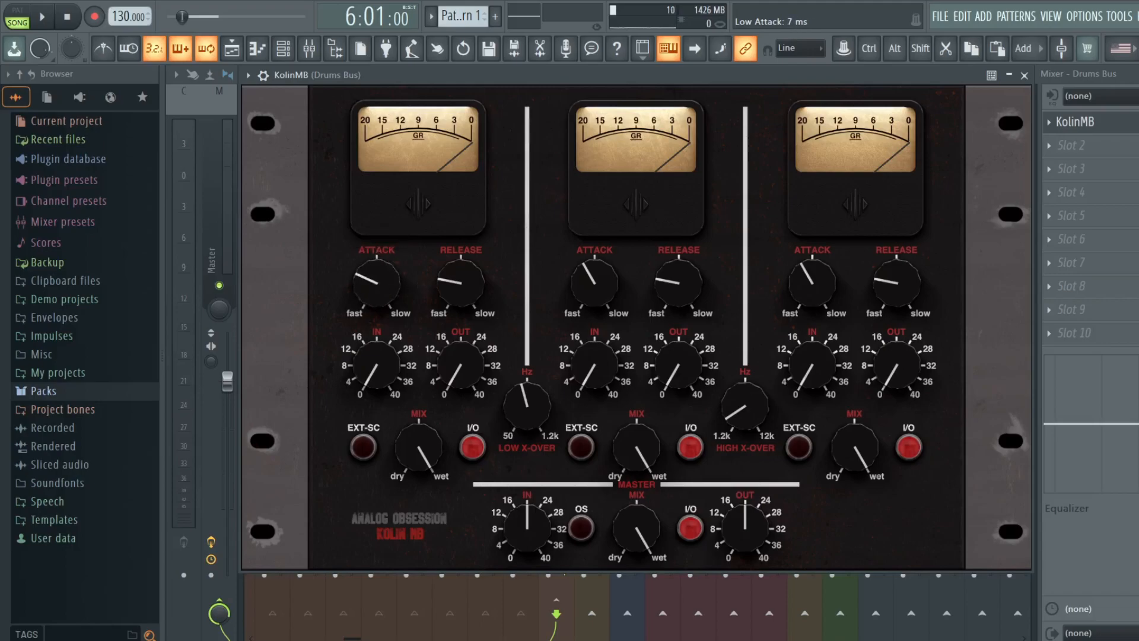
{"action": "left_click_drag", "start_coordinate": [461, 284], "coordinate": [461, 303]}
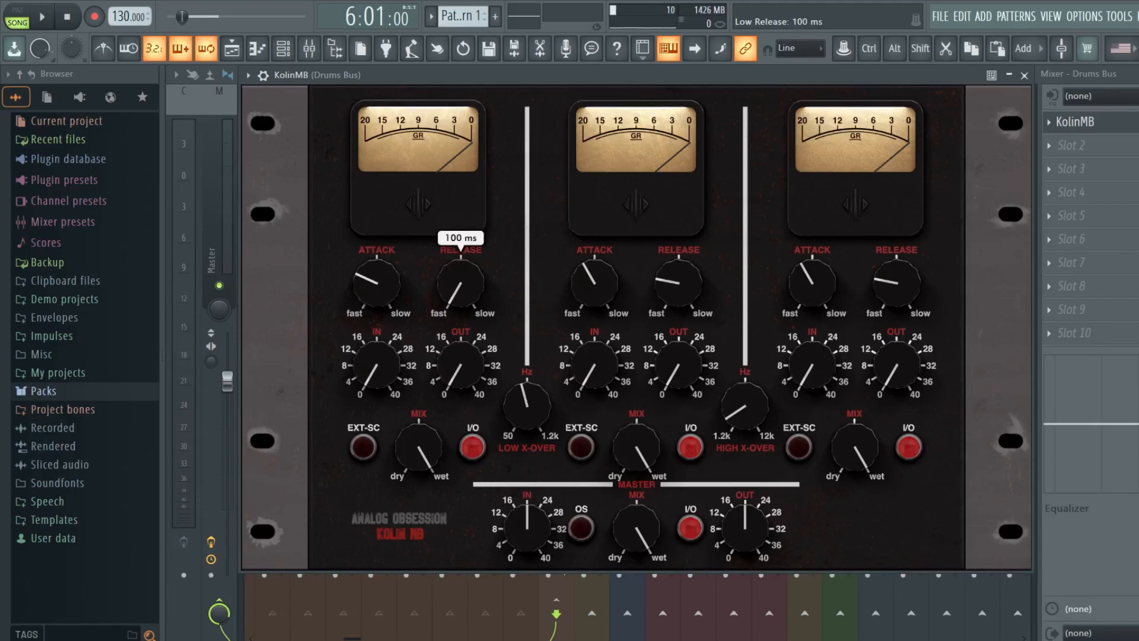
{"action": "mouse_move", "coordinate": [461, 284]}
{"action": "left_mouse_down"}
{"action": "mouse_move", "coordinate": [460, 261]}
{"action": "mouse_move", "coordinate": [446, 268]}
{"action": "left_mouse_up"}
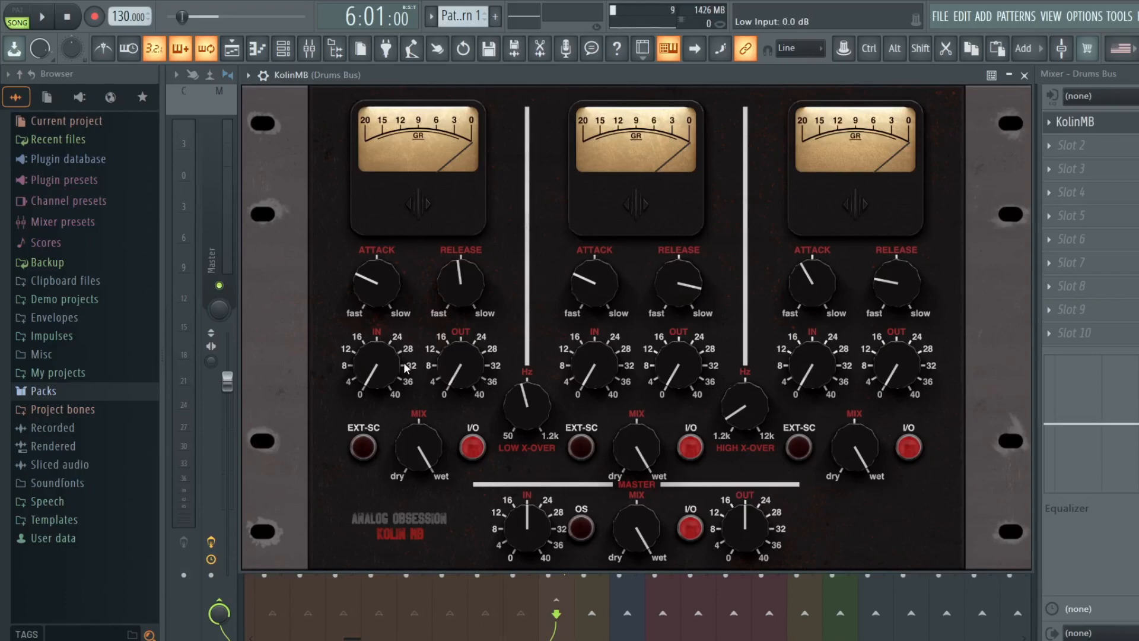
Try the low band's input at 11.0 dB, its output, and the mix controls of all three bands
{"action": "left_click_drag", "start_coordinate": [382, 372], "coordinate": [381, 344]}
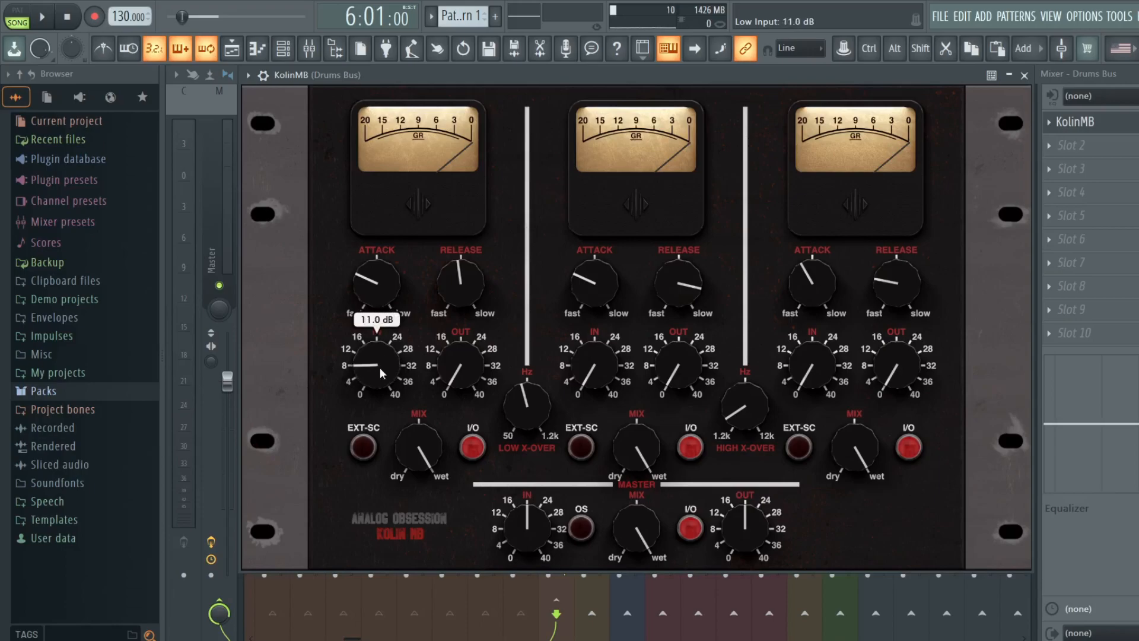
{"action": "left_click_drag", "start_coordinate": [453, 373], "coordinate": [453, 374]}
{"action": "left_click_drag", "start_coordinate": [379, 389], "coordinate": [420, 445]}
{"action": "mouse_move", "coordinate": [657, 455]}
{"action": "left_mouse_down"}
{"action": "mouse_move", "coordinate": [657, 466]}
{"action": "mouse_move", "coordinate": [657, 454]}
{"action": "left_mouse_up"}
{"action": "left_click_drag", "start_coordinate": [856, 449], "coordinate": [856, 449]}
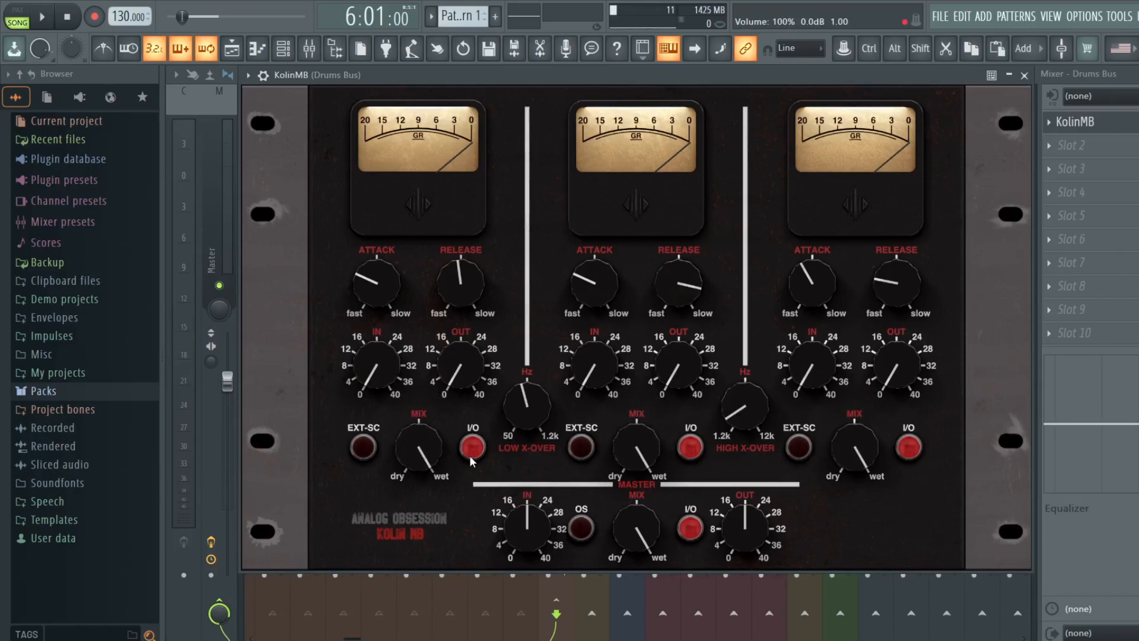
Toggle the low band's external sidechain on and off, and switch the band's processing off and on again
{"action": "left_click", "coordinate": [363, 449]}
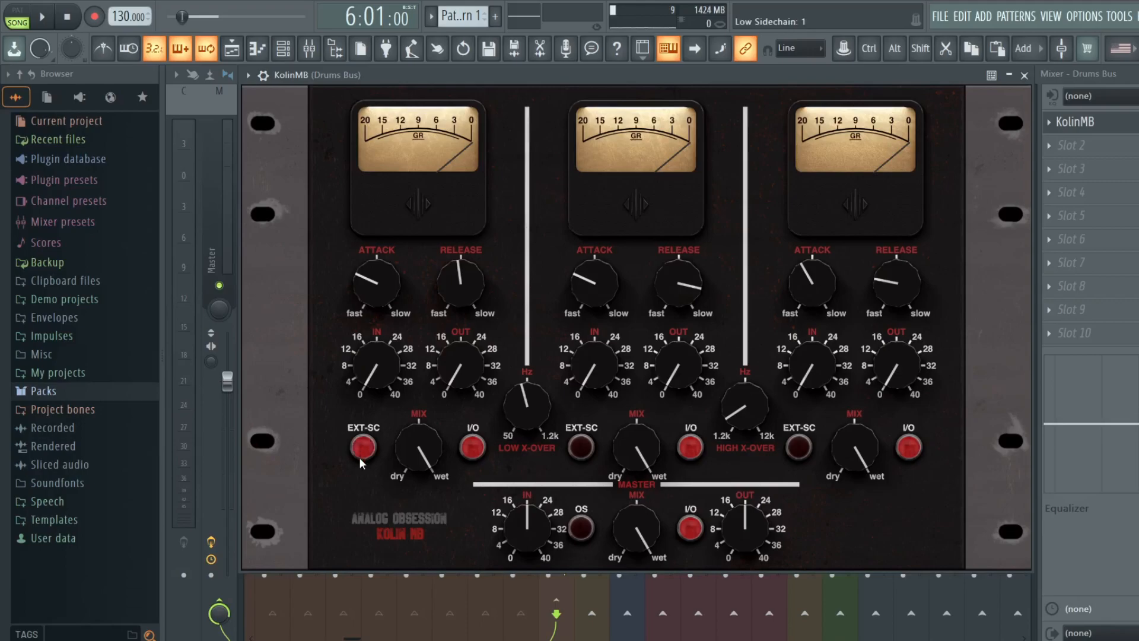
{"action": "left_click", "coordinate": [361, 454]}
{"action": "left_click", "coordinate": [472, 449]}
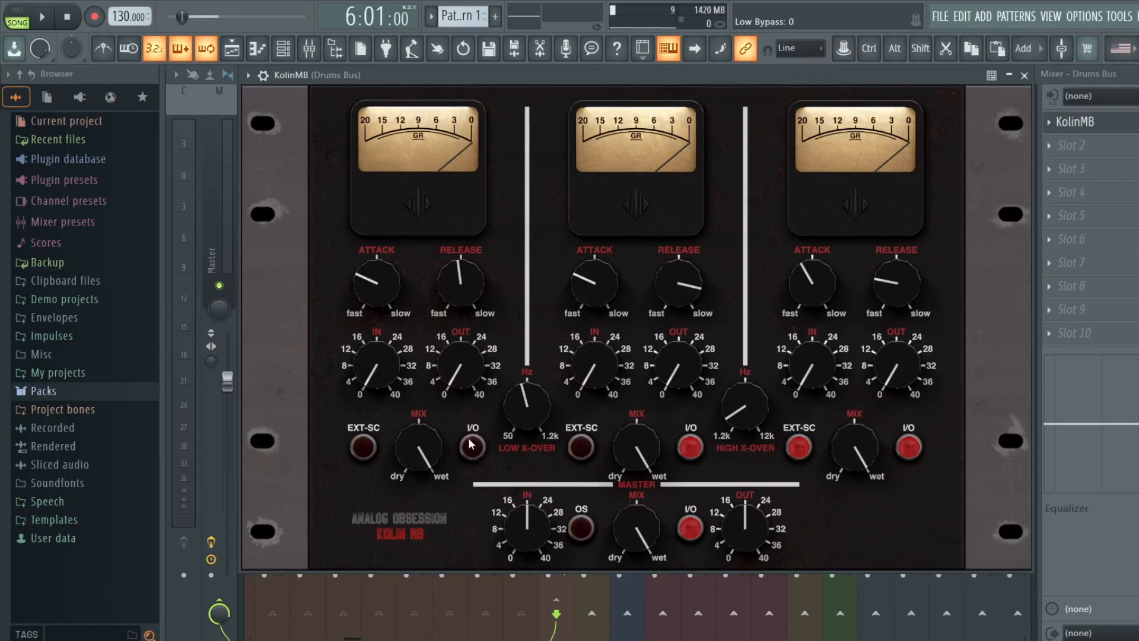
{"action": "left_click", "coordinate": [475, 451]}
{"action": "left_click", "coordinate": [475, 448]}
Try turning the master mix fully dry and toggle song playback
{"action": "mouse_move", "coordinate": [641, 529]}
{"action": "left_mouse_down"}
{"action": "mouse_move", "coordinate": [641, 555]}
{"action": "mouse_move", "coordinate": [641, 527]}
{"action": "left_mouse_up"}
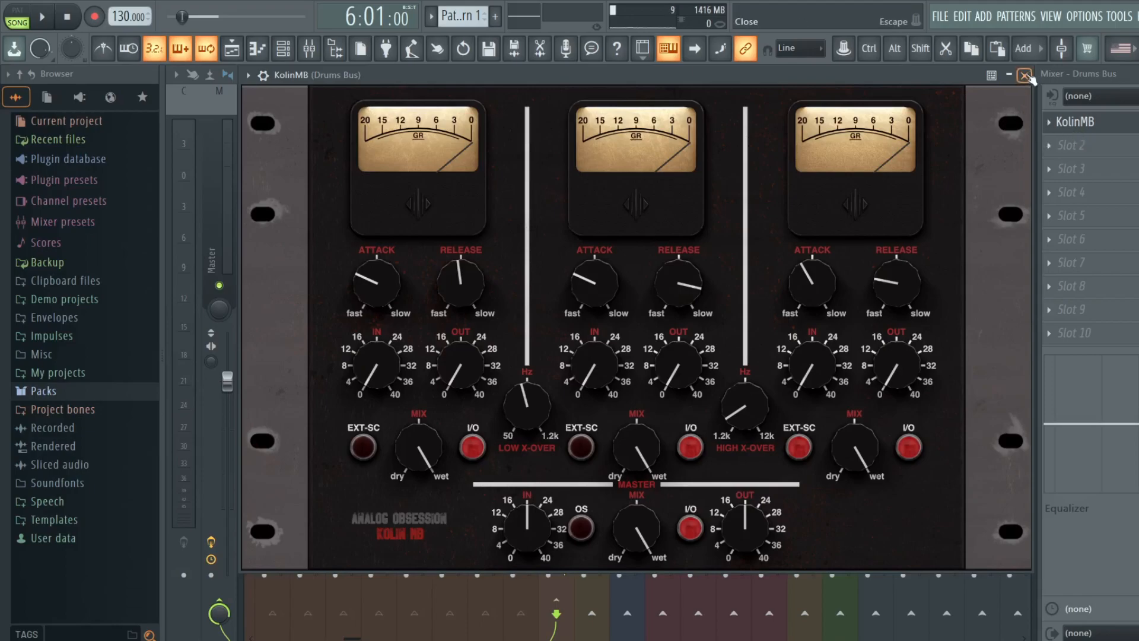
{"action": "left_click_drag", "start_coordinate": [637, 530], "coordinate": [637, 539]}
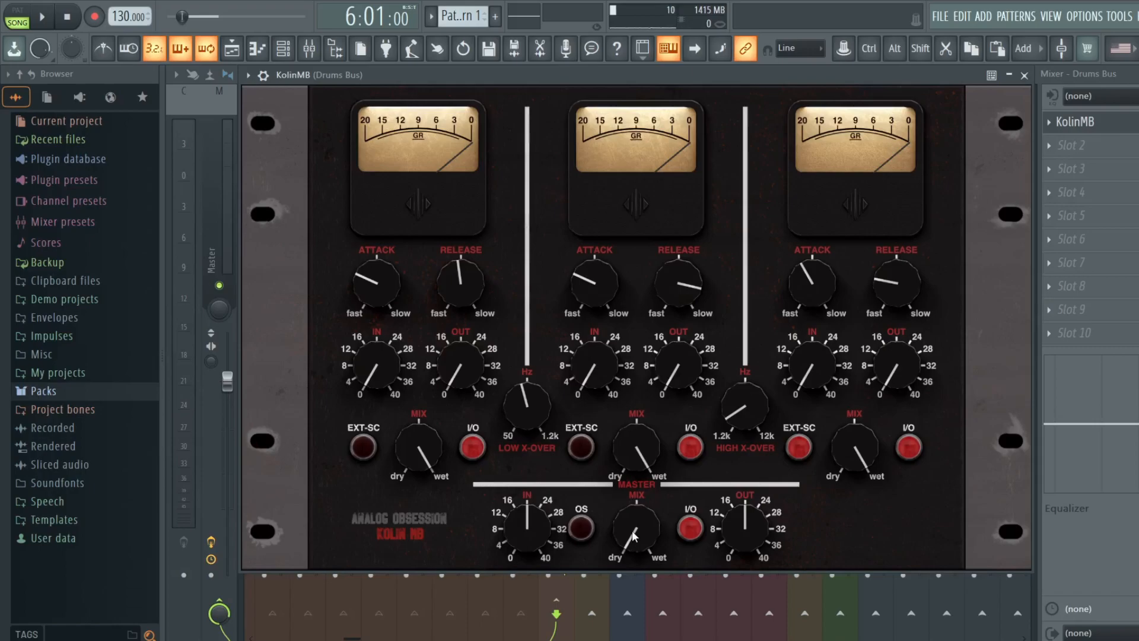
{"action": "key", "text": "space"}
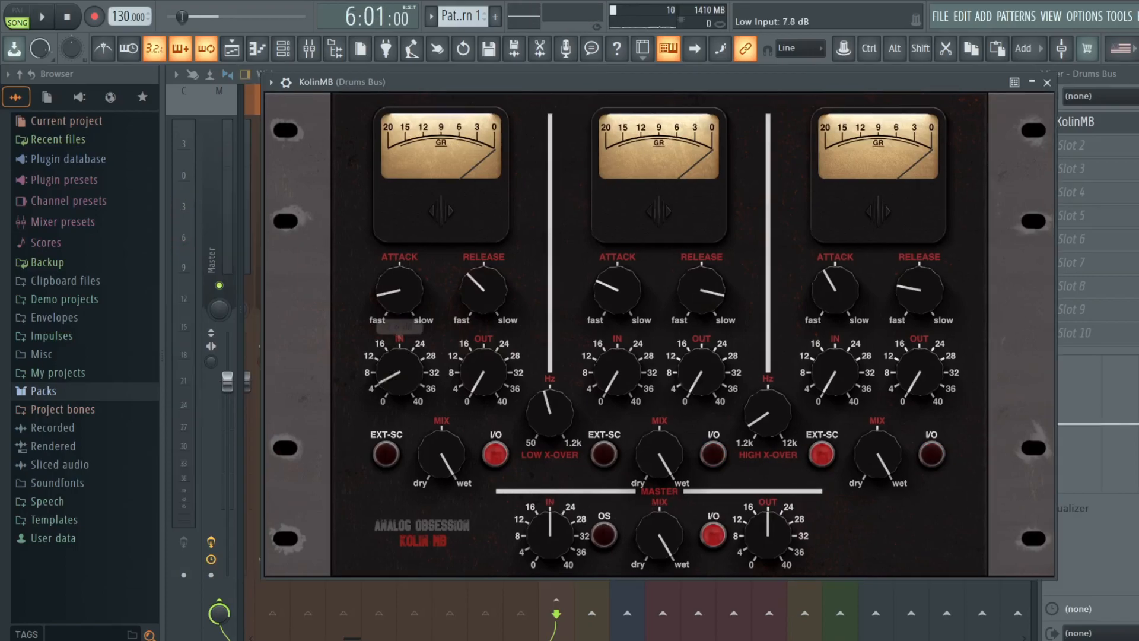
Play the song and set the low band's input to 12.6 dB and its attack to 5 ms
{"action": "left_click_drag", "start_coordinate": [399, 372], "coordinate": [399, 395]}
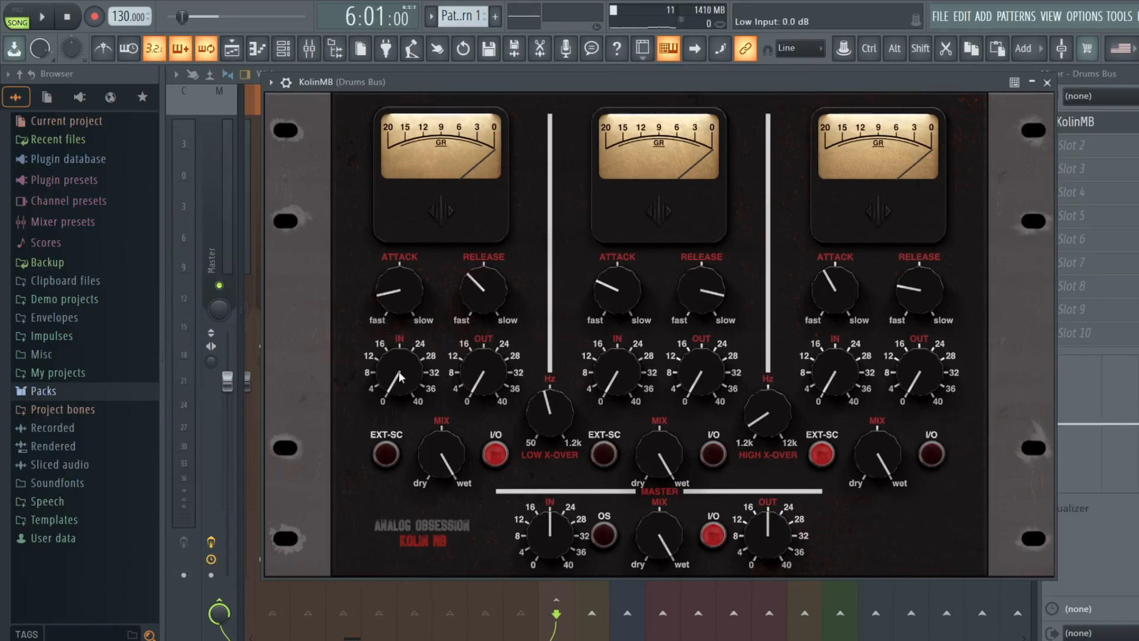
{"action": "key", "text": "space"}
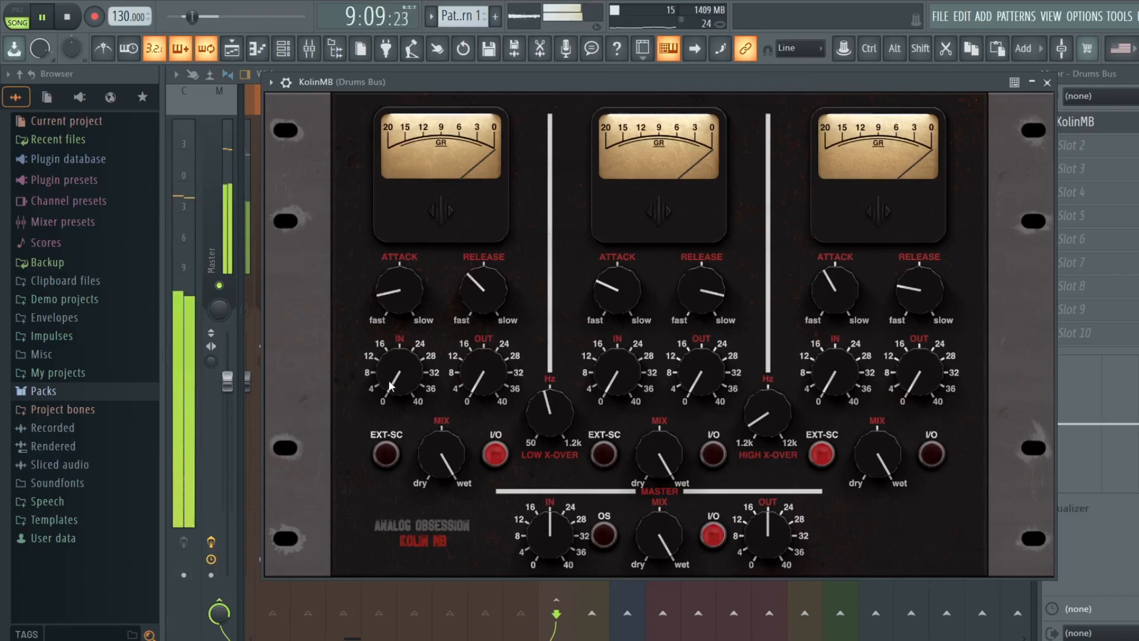
{"action": "left_click_drag", "start_coordinate": [391, 386], "coordinate": [391, 367]}
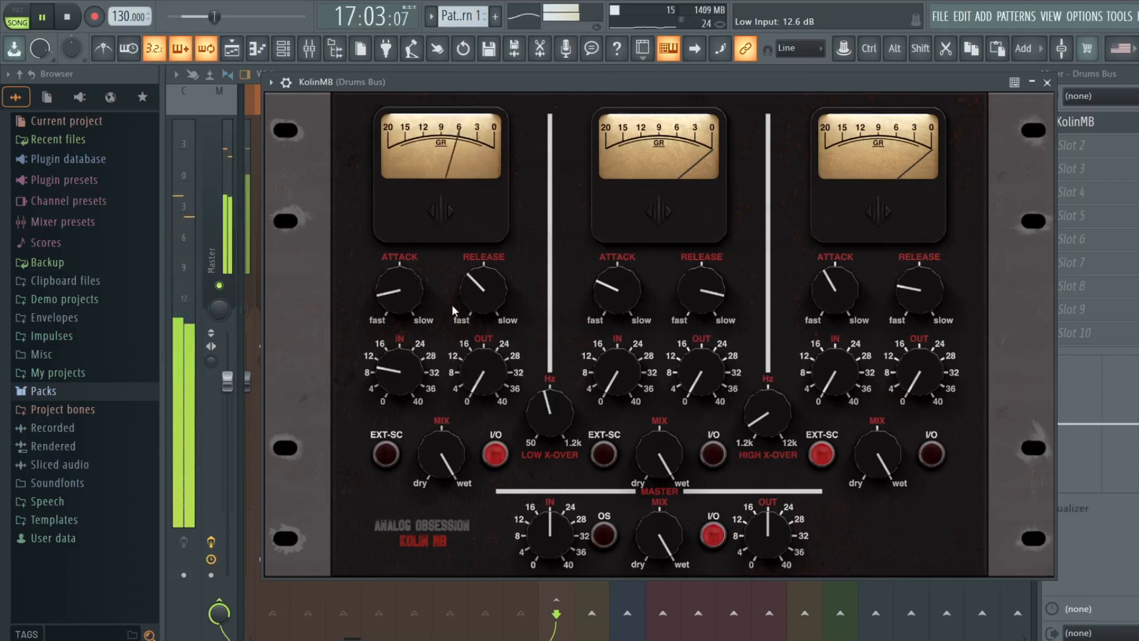
{"action": "left_click_drag", "start_coordinate": [407, 292], "coordinate": [408, 292]}
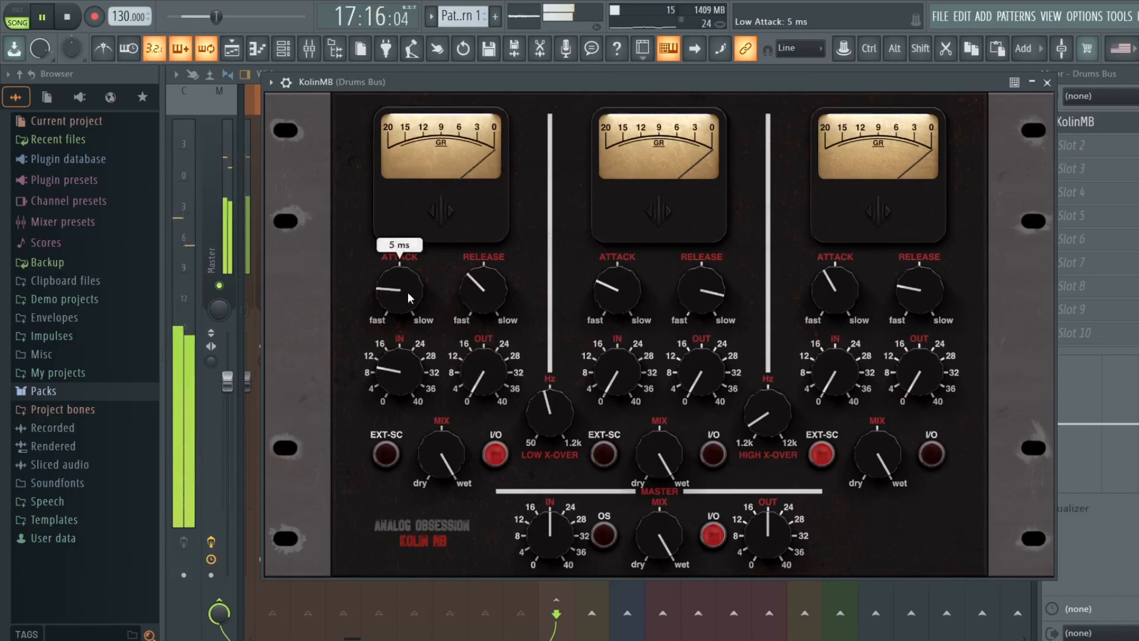
{"action": "left_click", "coordinate": [477, 281]}
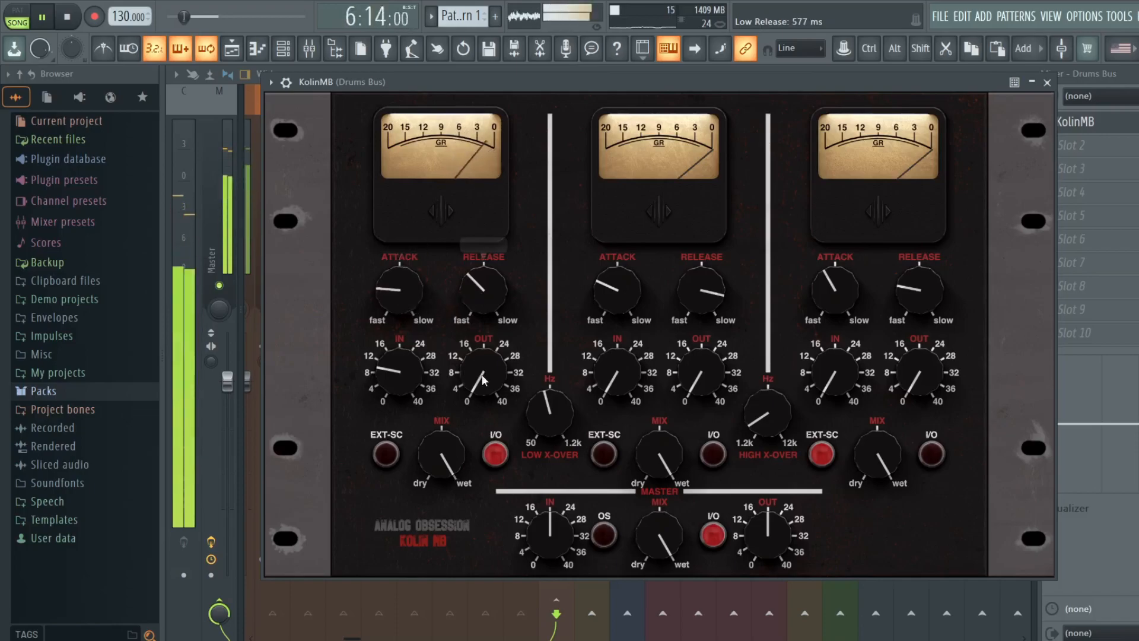
Compare the low band bypassed and active, and lengthen its release to the middle of the range
{"action": "left_click", "coordinate": [496, 454]}
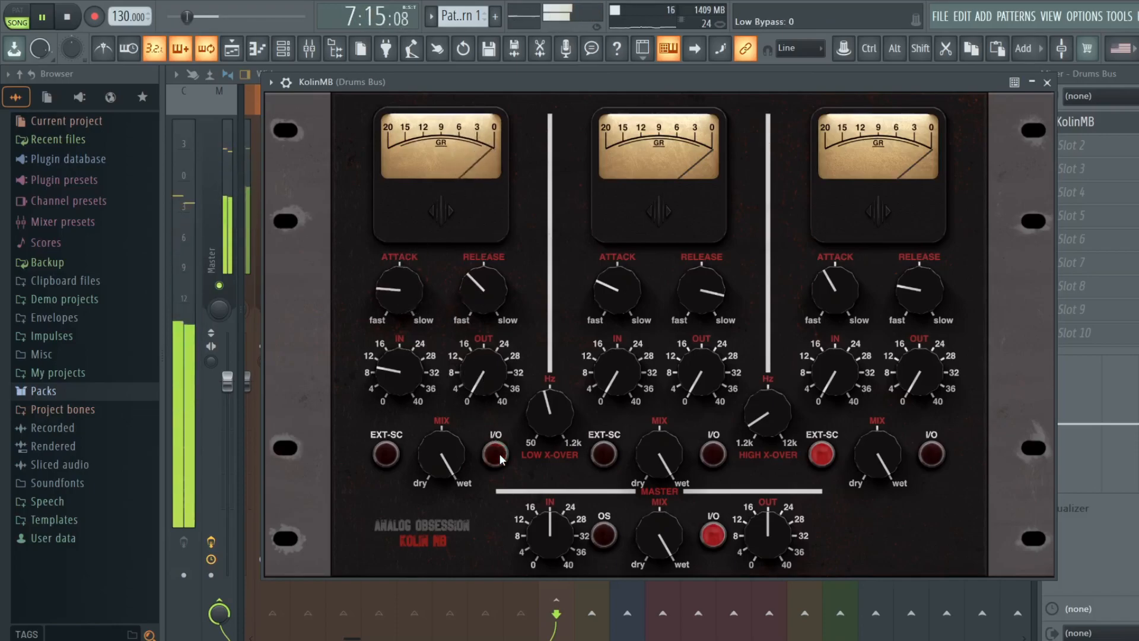
{"action": "left_click", "coordinate": [500, 453]}
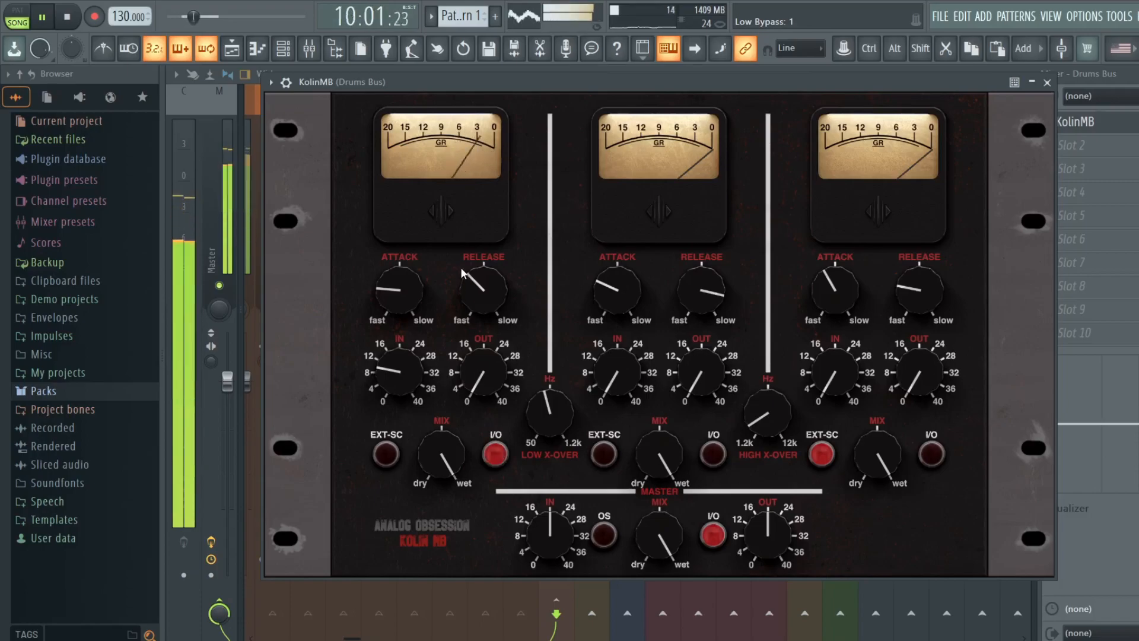
{"action": "mouse_move", "coordinate": [483, 289]}
{"action": "left_mouse_down"}
{"action": "mouse_move", "coordinate": [478, 270]}
{"action": "mouse_move", "coordinate": [476, 280]}
{"action": "left_mouse_up"}
{"action": "left_click", "coordinate": [494, 451]}
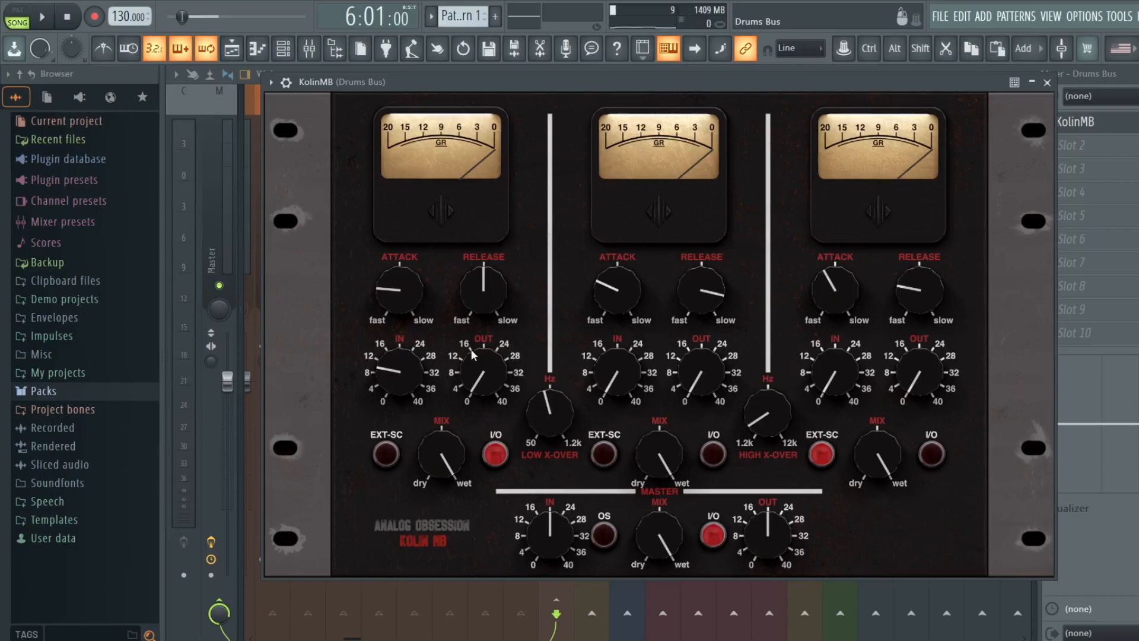
Activate the mid band during playback, set its input to 7.7 dB with slower attack and release, and raise its output slightly
{"action": "key", "text": "space"}
{"action": "left_click", "coordinate": [714, 454]}
{"action": "mouse_move", "coordinate": [605, 379]}
{"action": "left_mouse_down"}
{"action": "mouse_move", "coordinate": [605, 354]}
{"action": "mouse_move", "coordinate": [605, 371]}
{"action": "left_mouse_up"}
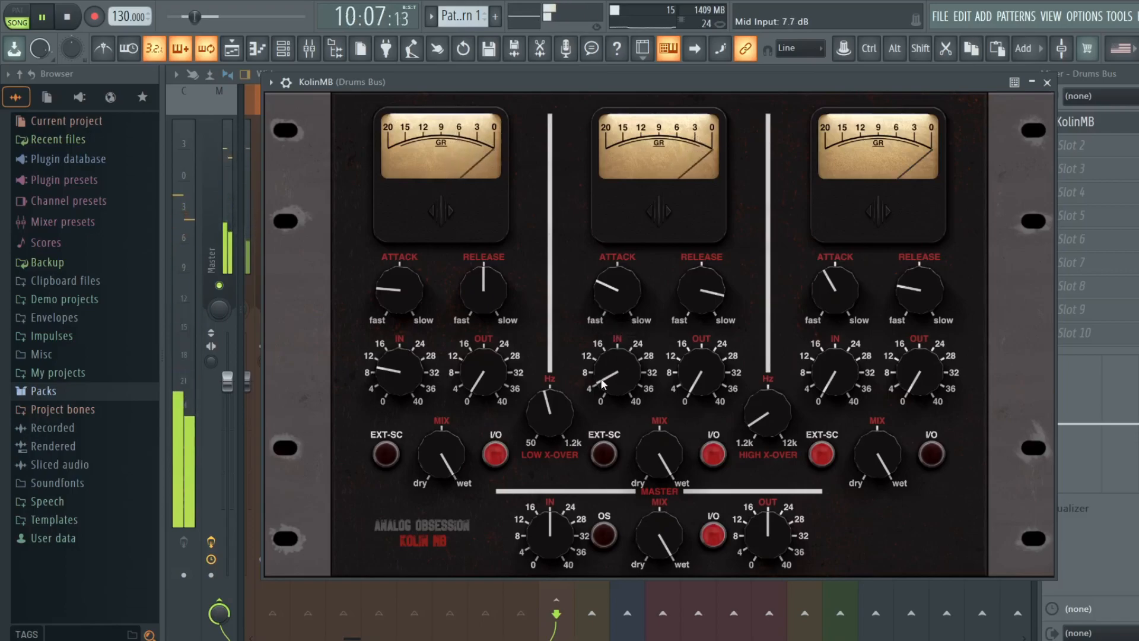
{"action": "left_click_drag", "start_coordinate": [617, 289], "coordinate": [617, 279]}
{"action": "left_click_drag", "start_coordinate": [702, 290], "coordinate": [707, 374]}
Compare the drums with the mid band bypassed and active, and stop playback
{"action": "left_click", "coordinate": [713, 454]}
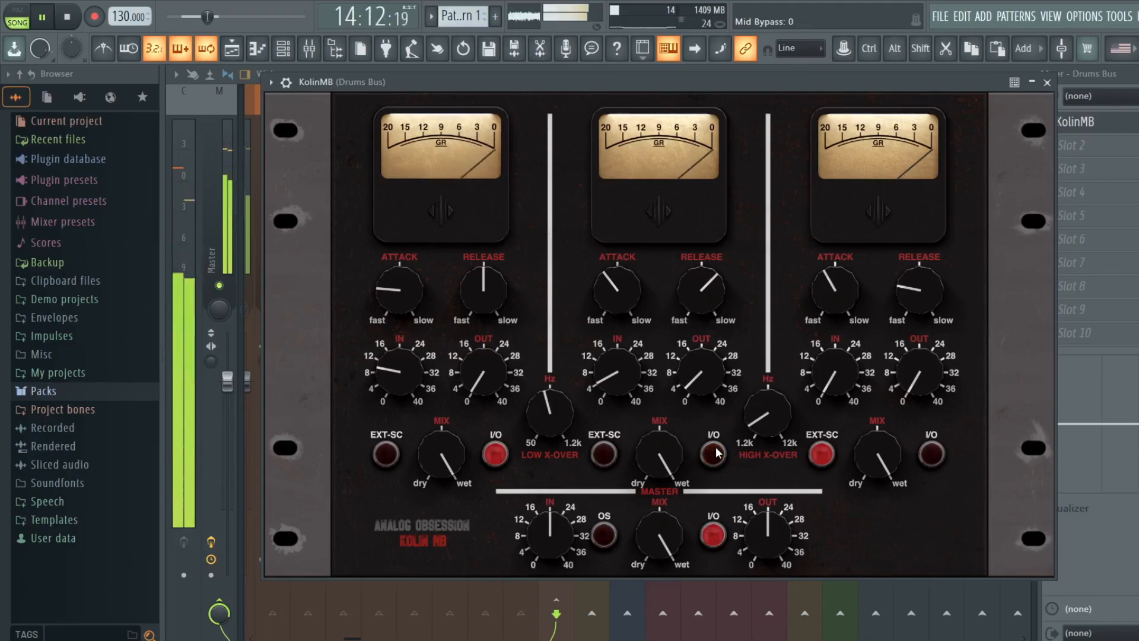
{"action": "left_click", "coordinate": [715, 454]}
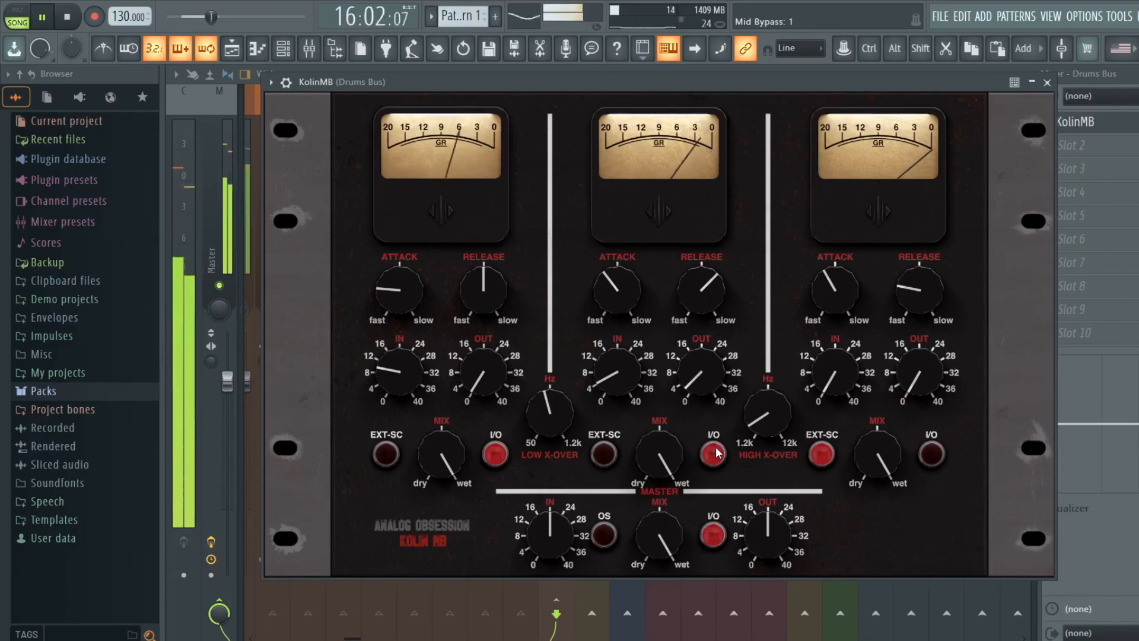
{"action": "key", "text": "space"}
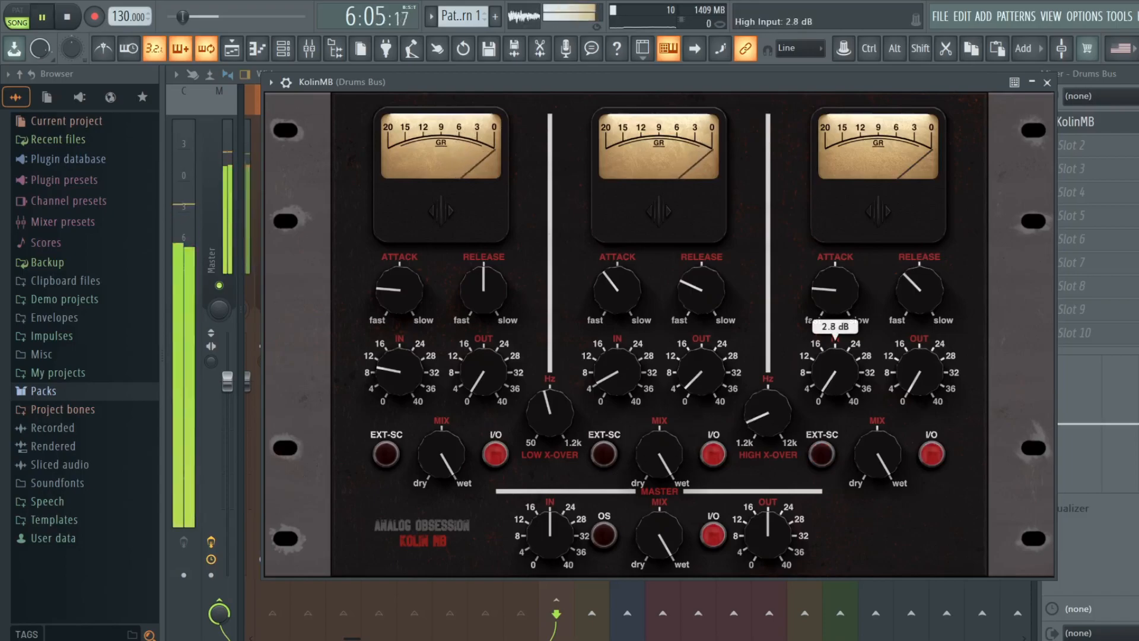
Set the high band's input to 10.2 dB, raise its output slightly, and compare the band bypassed and active
{"action": "left_click_drag", "start_coordinate": [835, 373], "coordinate": [835, 351]}
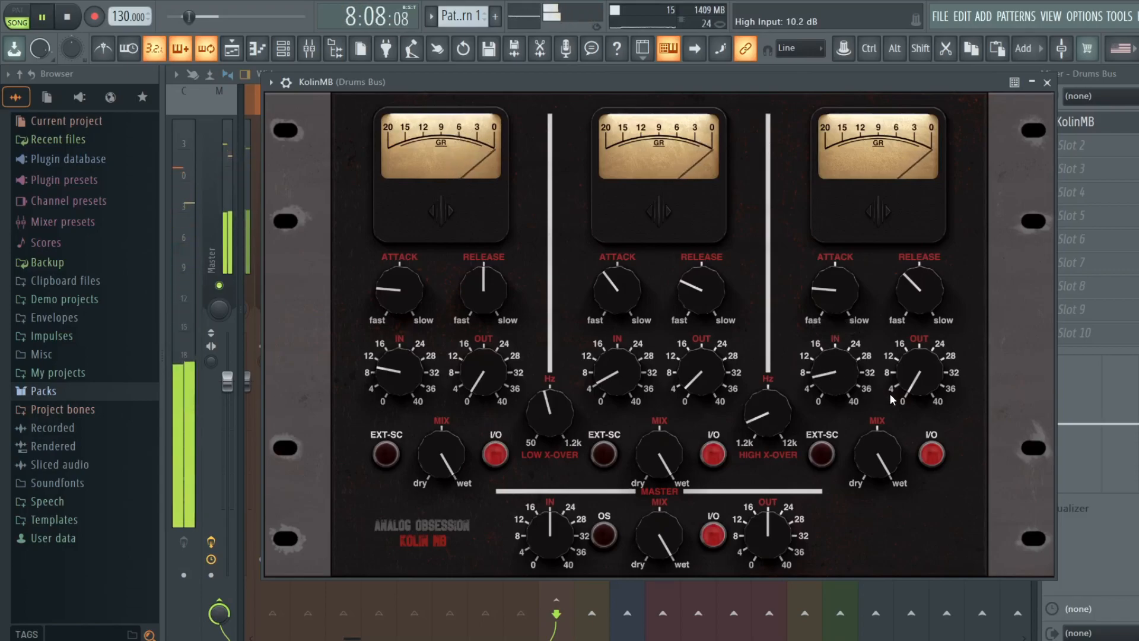
{"action": "left_click_drag", "start_coordinate": [920, 372], "coordinate": [919, 370]}
{"action": "left_click", "coordinate": [941, 455]}
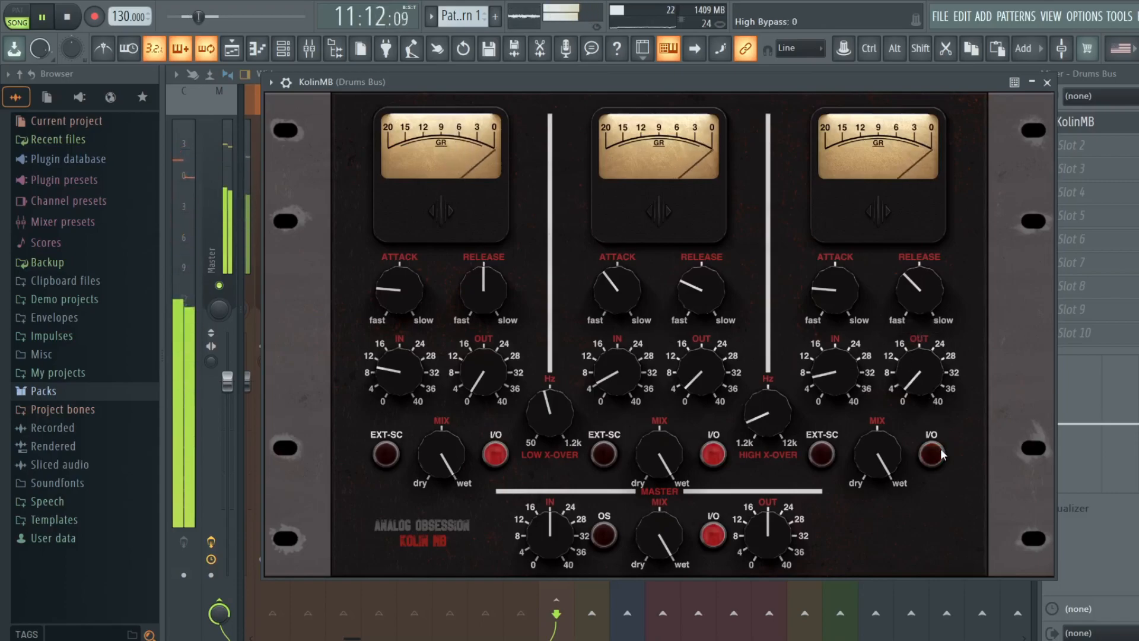
{"action": "left_click", "coordinate": [941, 455]}
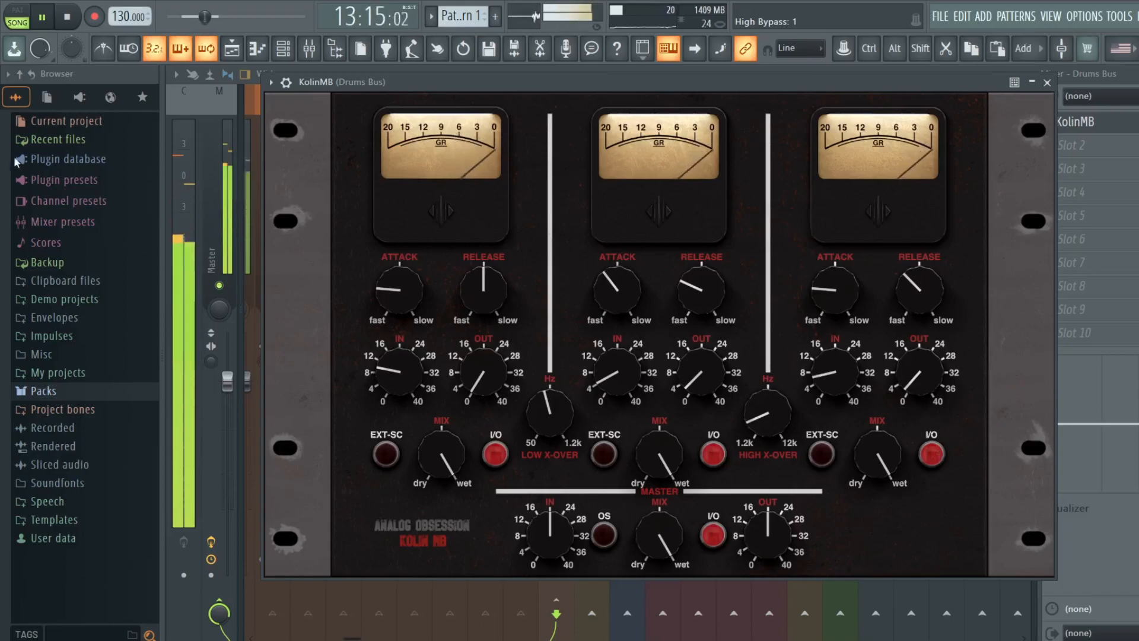
Slow the high band's attack moderately and set its release to 906 ms
{"action": "left_click_drag", "start_coordinate": [919, 285], "coordinate": [918, 308]}
{"action": "left_click_drag", "start_coordinate": [835, 291], "coordinate": [836, 274]}
{"action": "left_click_drag", "start_coordinate": [919, 290], "coordinate": [919, 264]}
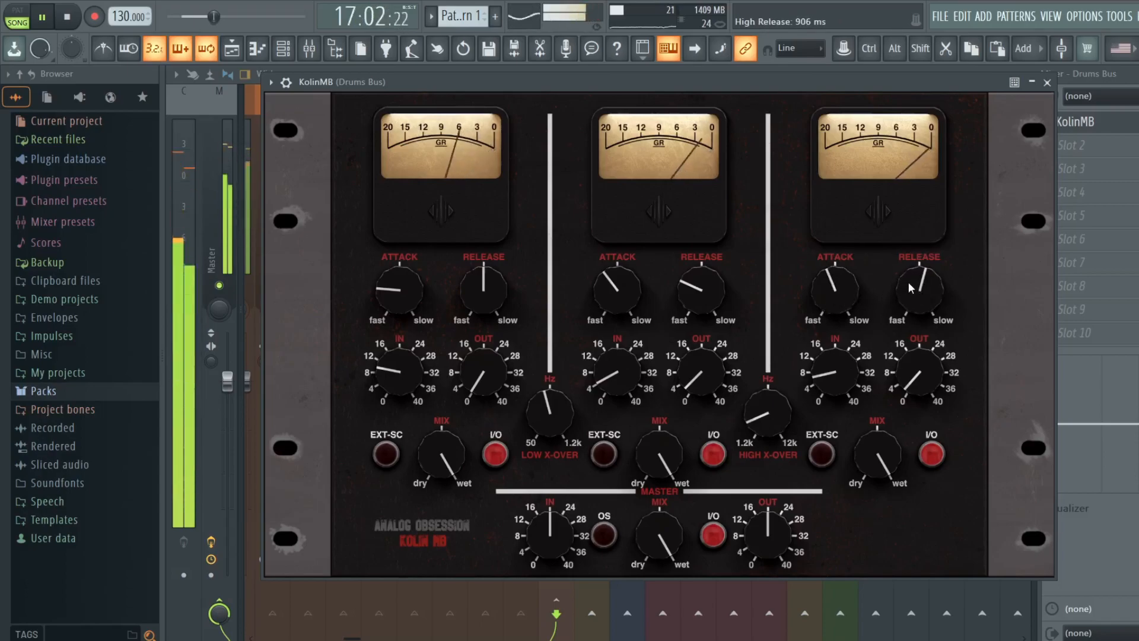
{"action": "left_click_drag", "start_coordinate": [860, 289], "coordinate": [860, 296]}
Compare the drums with the high band bypassed and active, and stop playback
{"action": "left_click", "coordinate": [933, 454]}
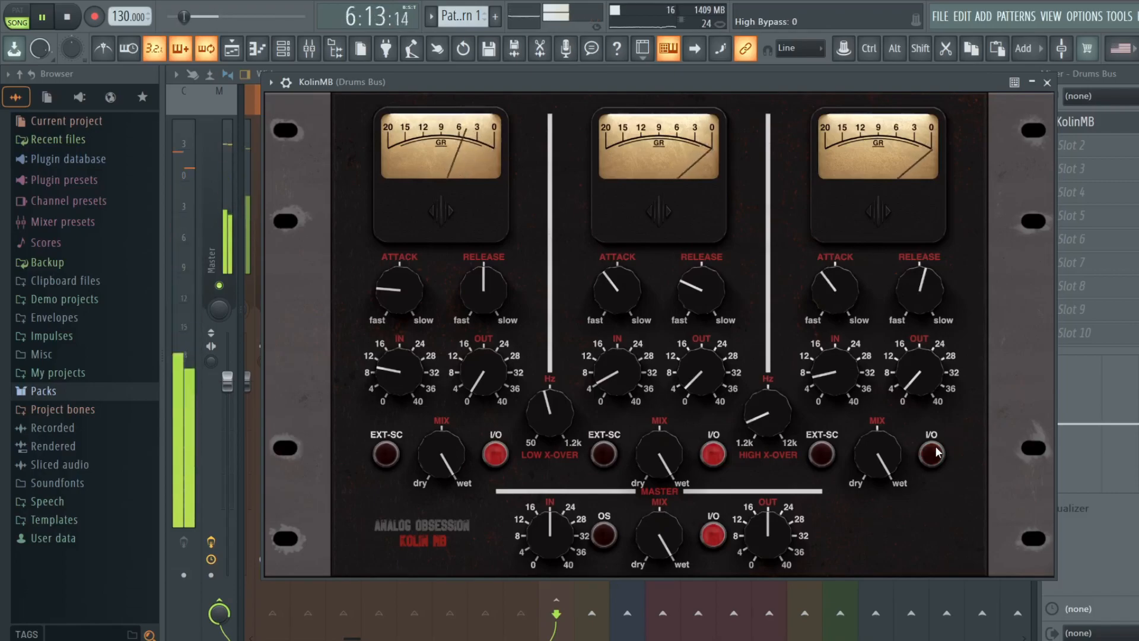
{"action": "left_click", "coordinate": [932, 454]}
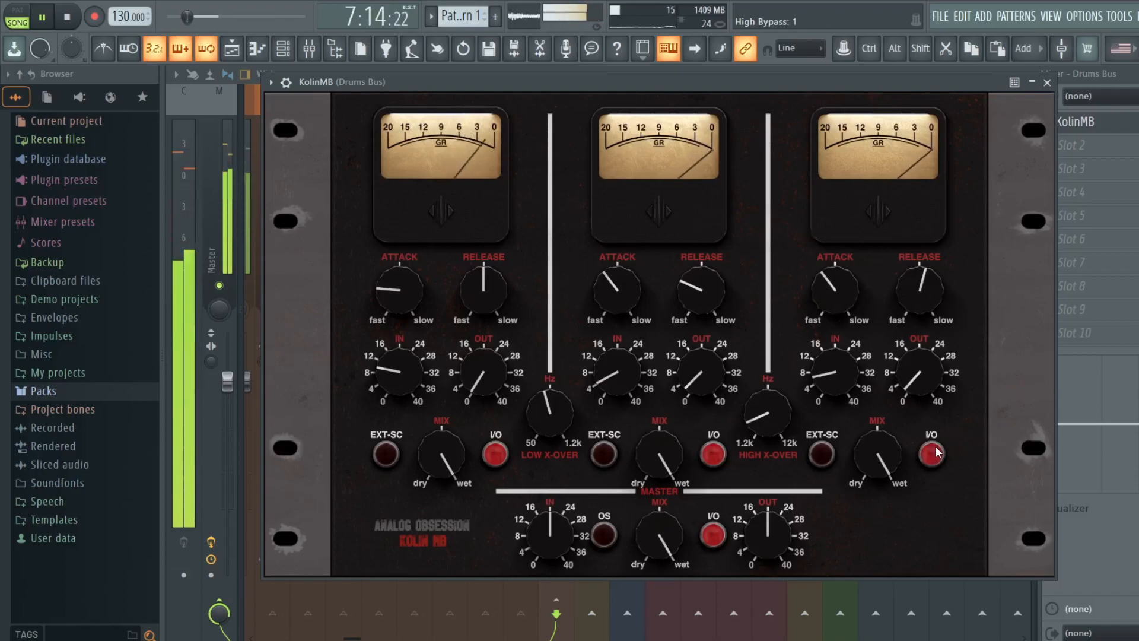
{"action": "key", "text": "space"}
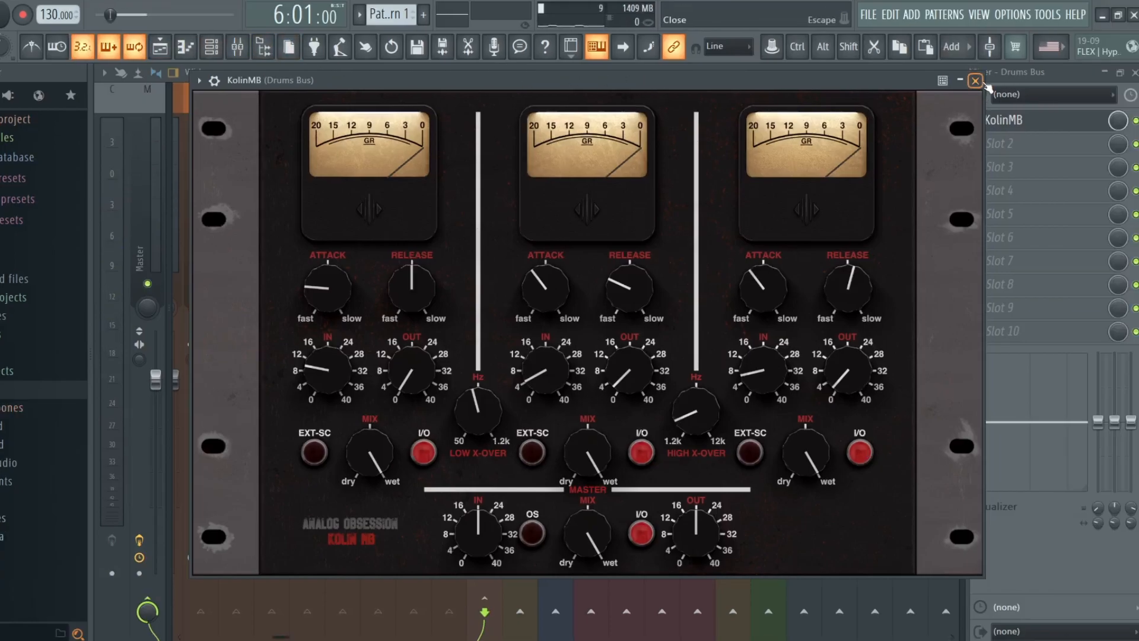
Compare the drum bus with the whole KolinMB effect bypassed and active, and close the plugin window
{"action": "key", "text": "space"}
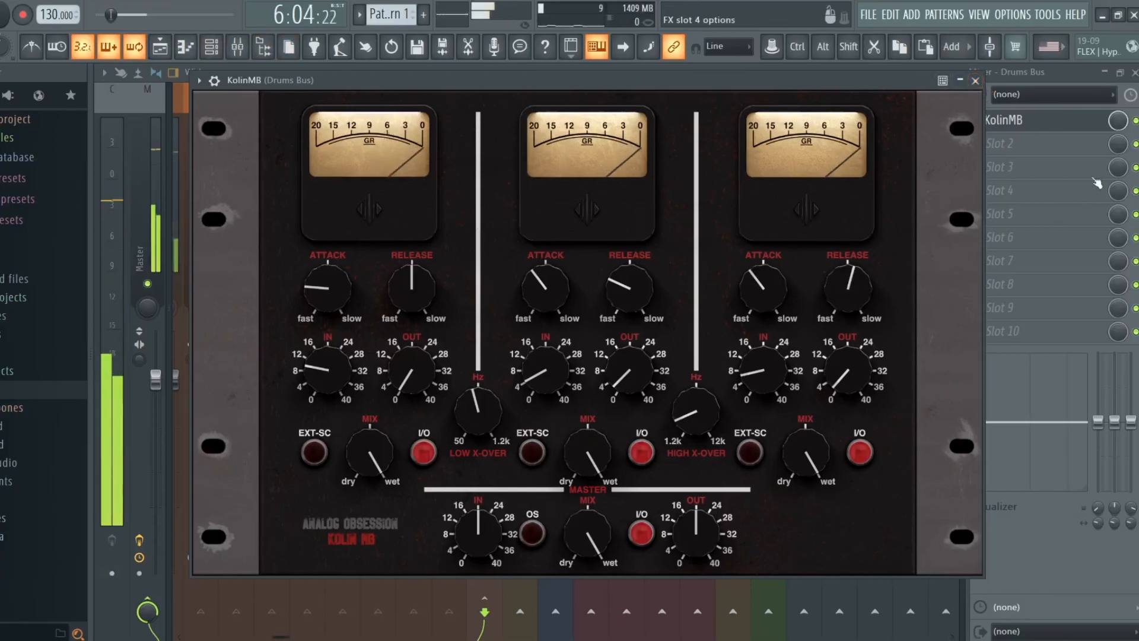
{"action": "left_click", "coordinate": [1136, 121]}
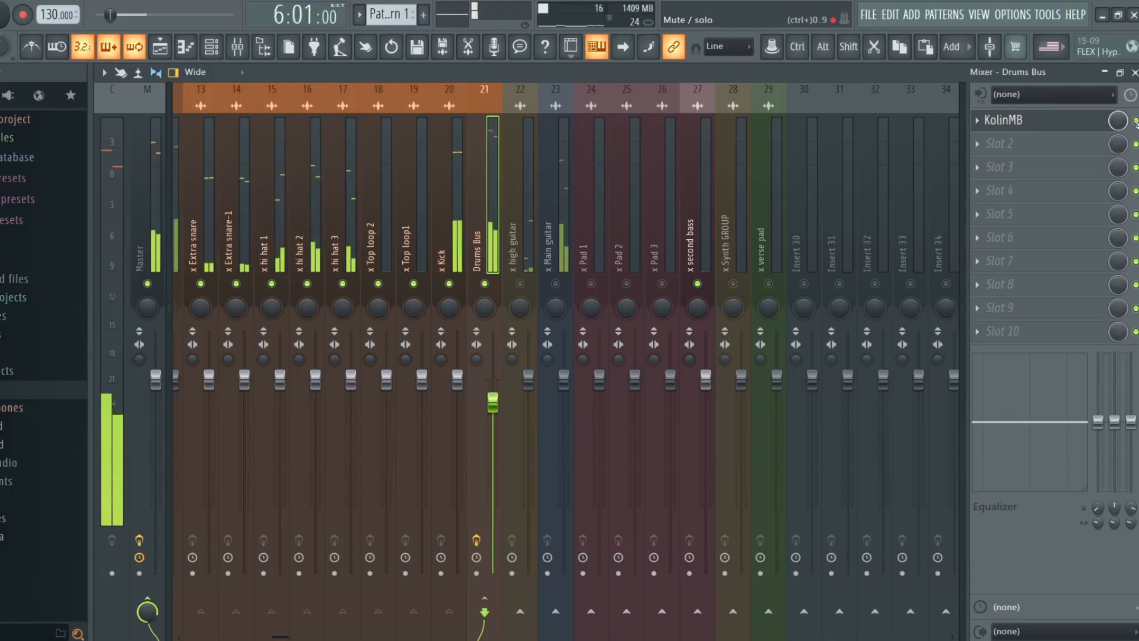
{"action": "left_click", "coordinate": [1074, 127]}
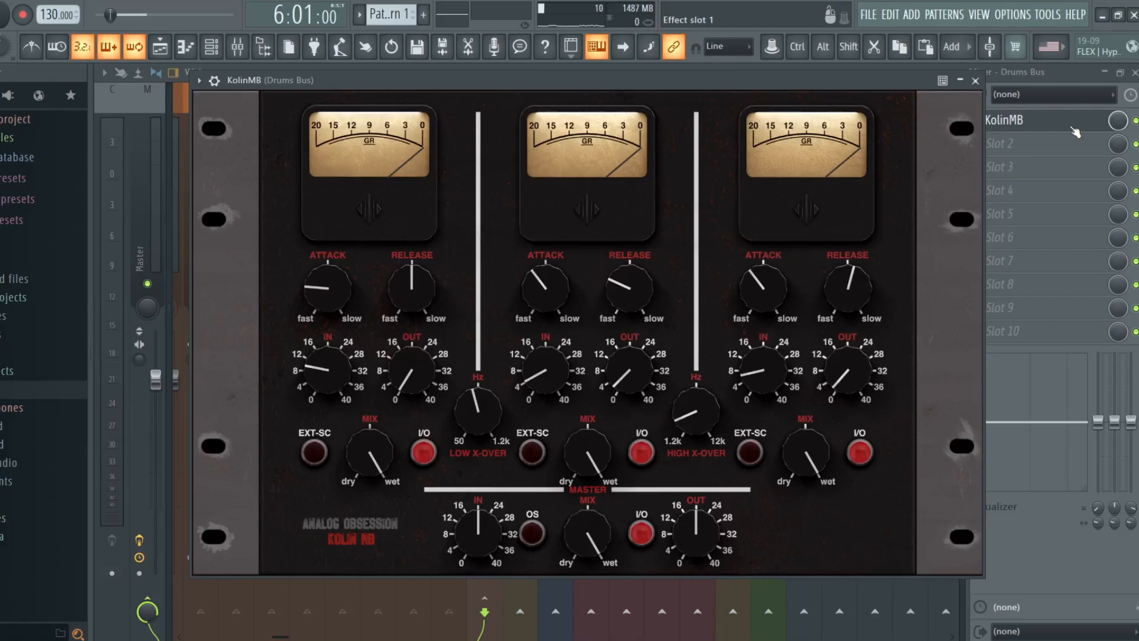
{"action": "left_click", "coordinate": [975, 81]}
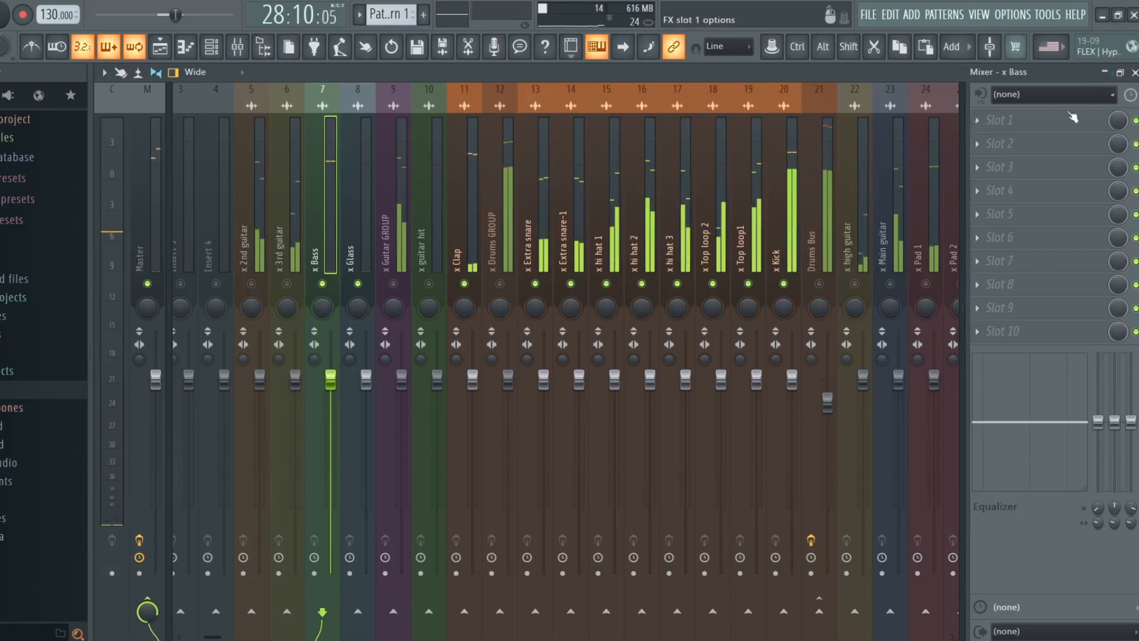
Load KolinMB into the first effect slot of the x Bass mixer track
{"action": "left_click", "coordinate": [1003, 119]}
{"action": "mouse_move", "coordinate": [988, 138]}
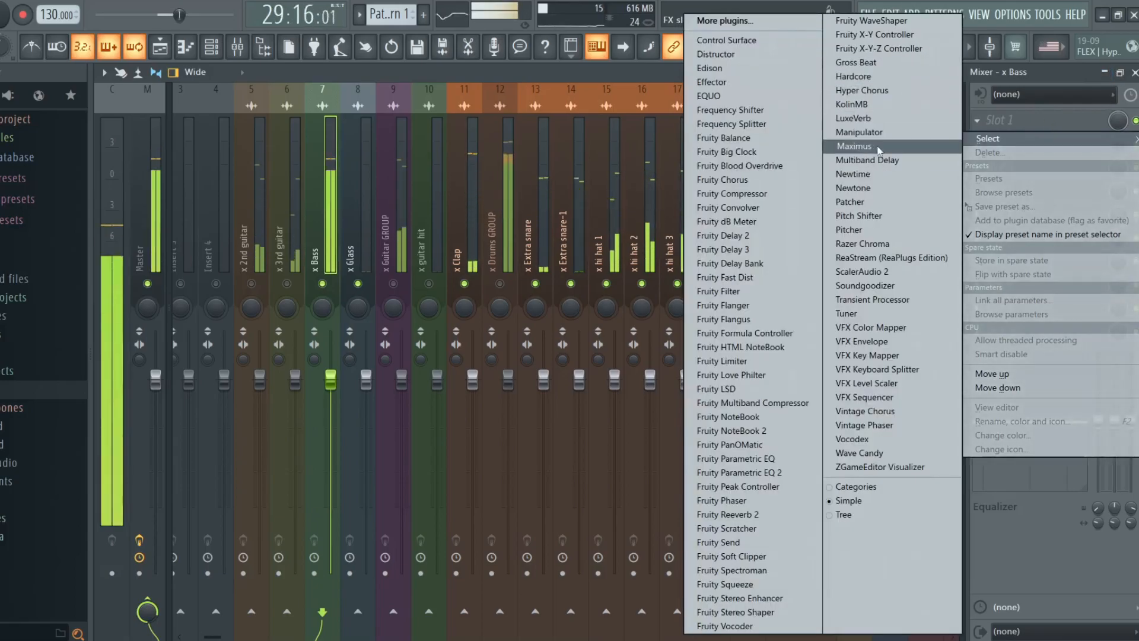
{"action": "left_click", "coordinate": [877, 147]}
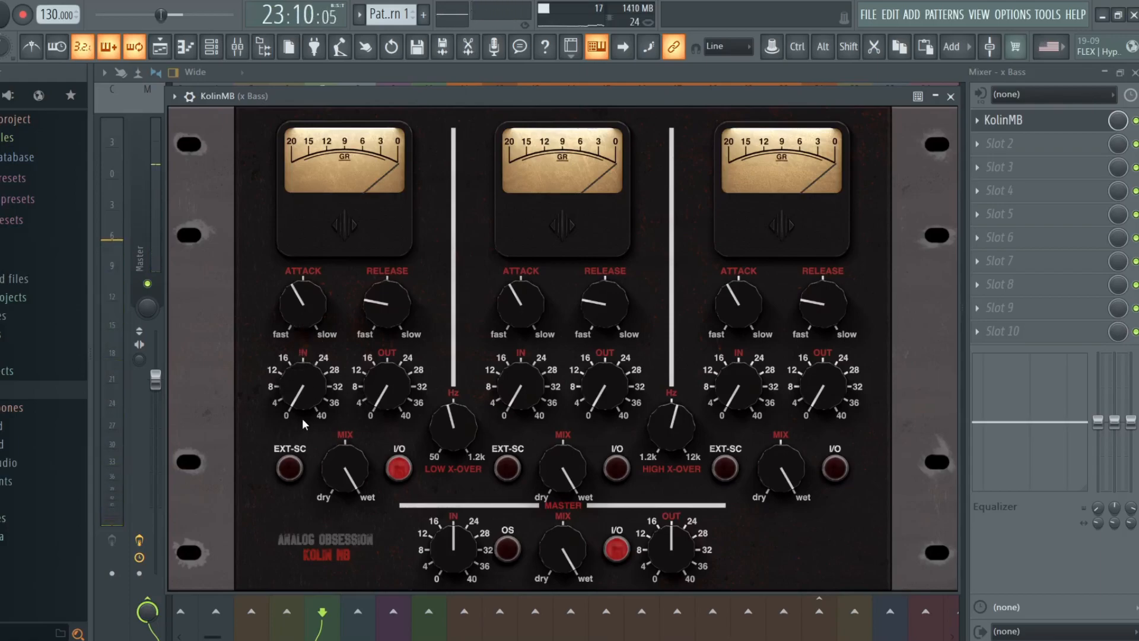
Set the bass low band's input to 12.6 dB and output to 5.4 dB, quicken its attack, slow its release, and compare it bypassed and active
{"action": "left_click_drag", "start_coordinate": [314, 424], "coordinate": [300, 398]}
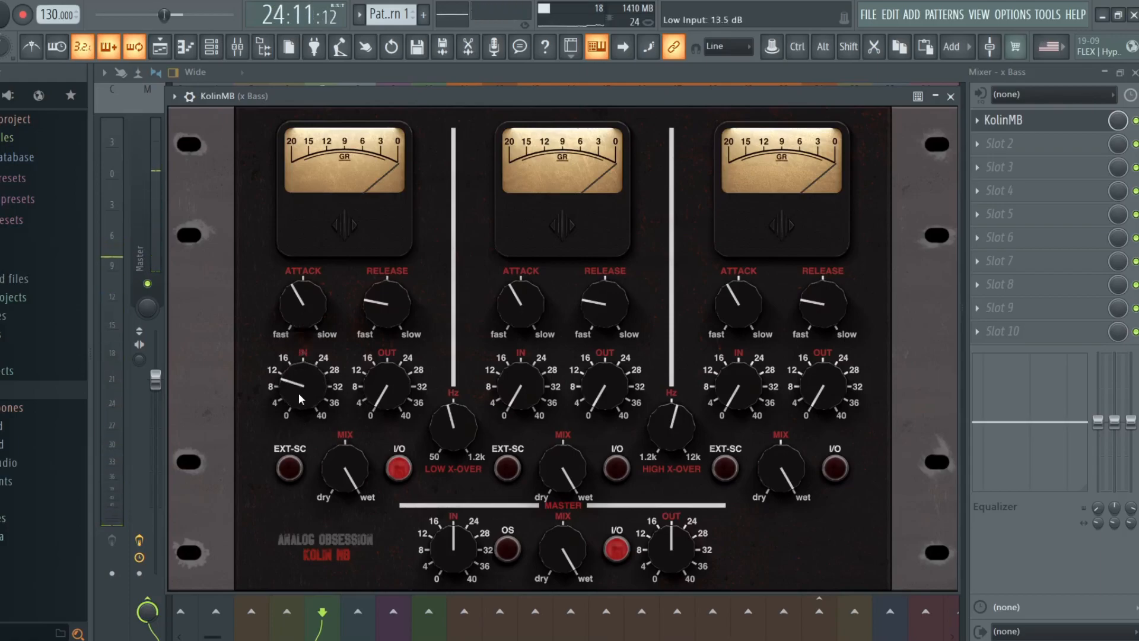
{"action": "scroll", "coordinate": [300, 398], "scroll_direction": "down", "scroll_amount": 1}
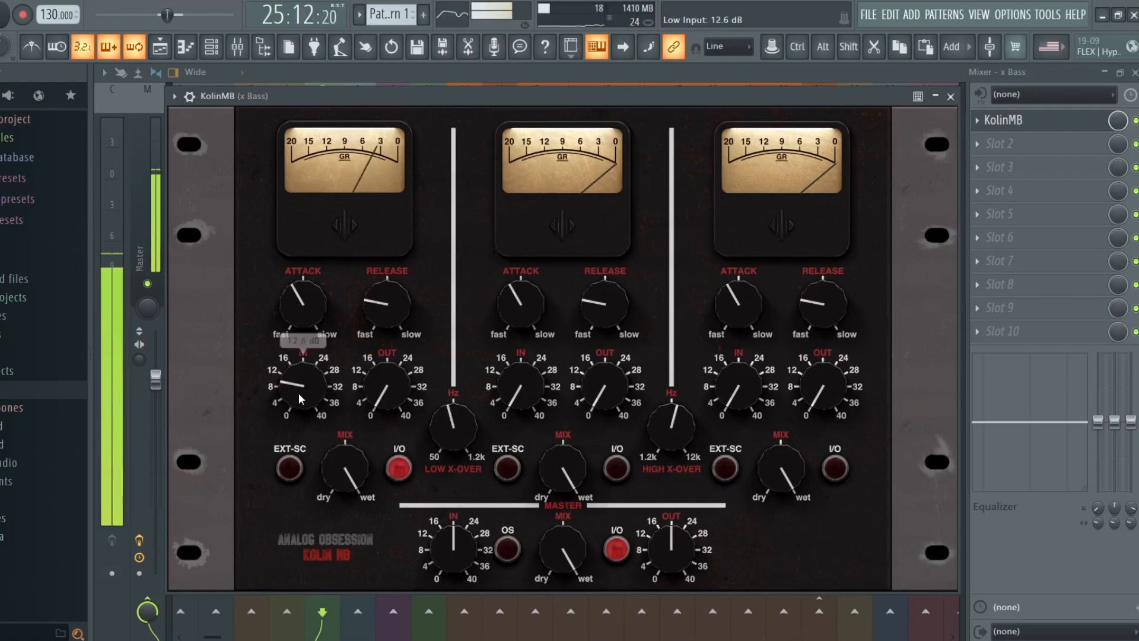
{"action": "left_click_drag", "start_coordinate": [302, 304], "coordinate": [303, 313]}
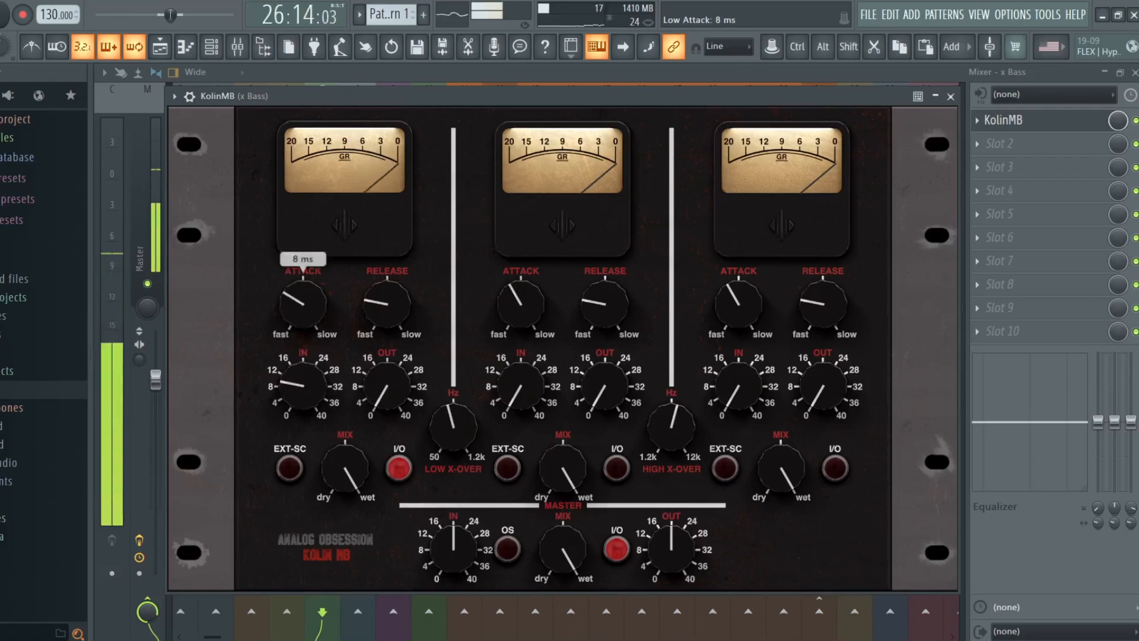
{"action": "left_click_drag", "start_coordinate": [387, 304], "coordinate": [387, 292]}
{"action": "left_click_drag", "start_coordinate": [376, 400], "coordinate": [376, 388]}
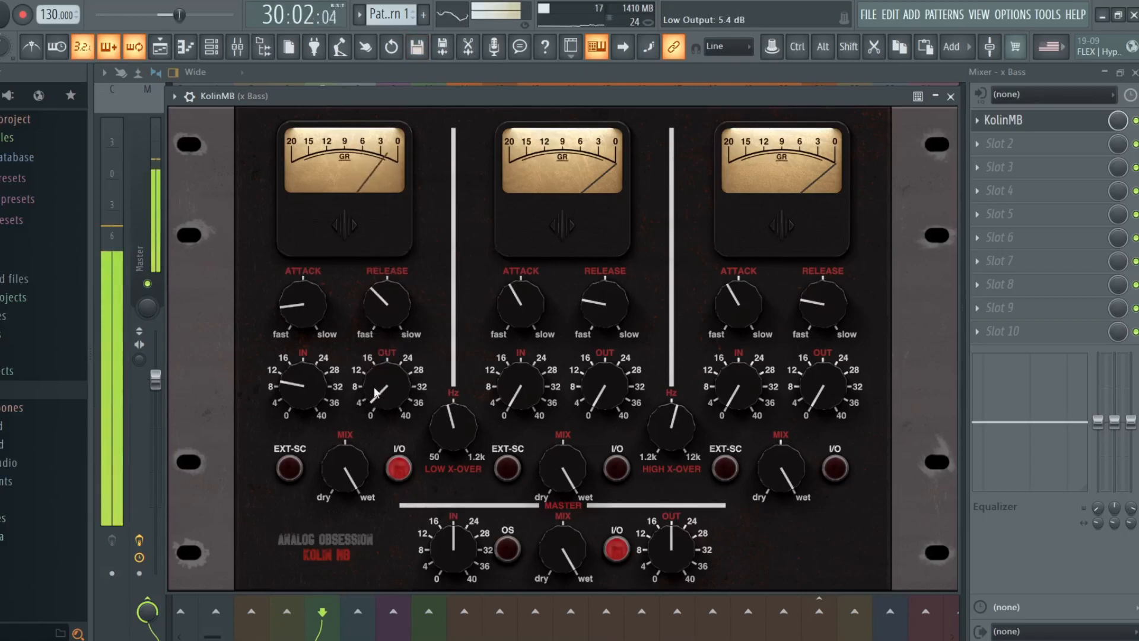
{"action": "left_click", "coordinate": [398, 469]}
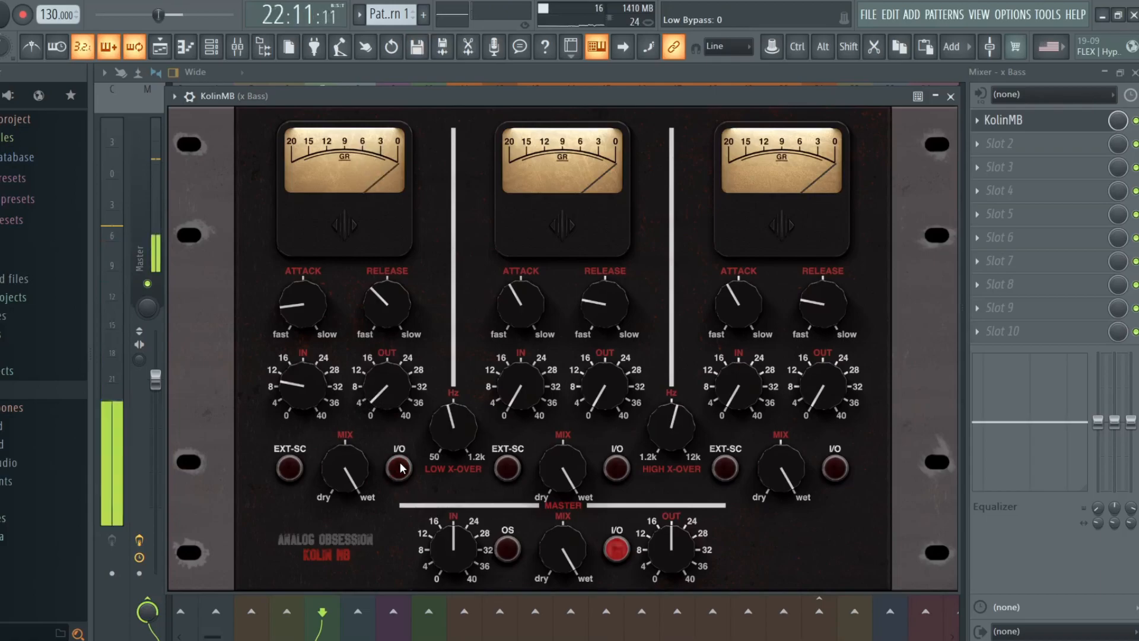
{"action": "left_click", "coordinate": [398, 469]}
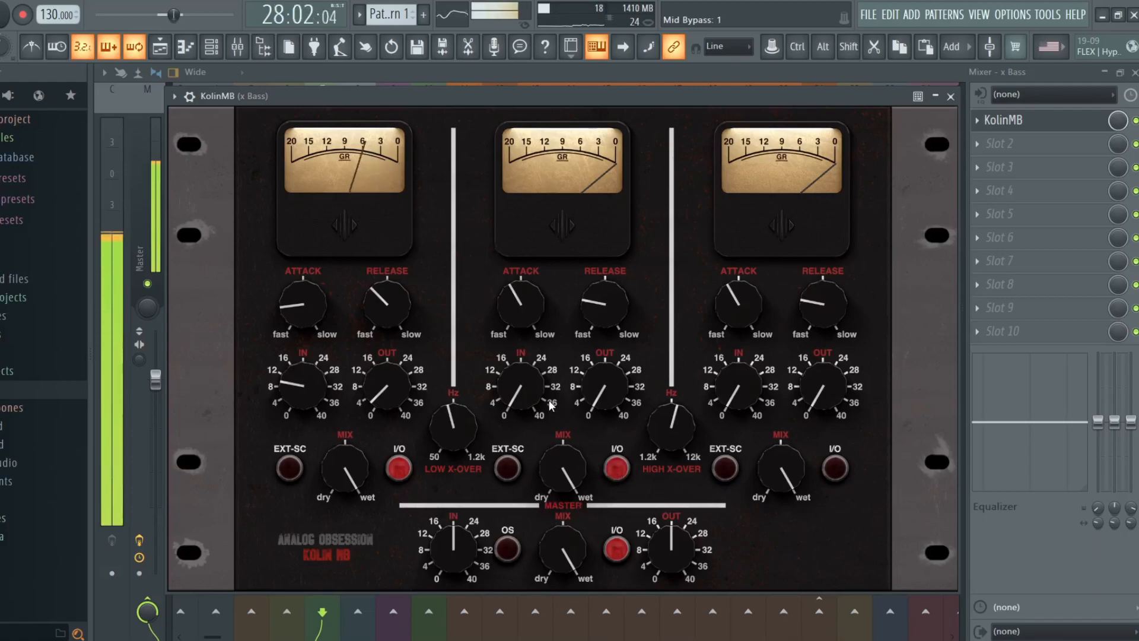
Raise the mid band's input and output, slow its release to about the middle, and set its attack to 9 ms
{"action": "left_click_drag", "start_coordinate": [525, 294], "coordinate": [606, 294]}
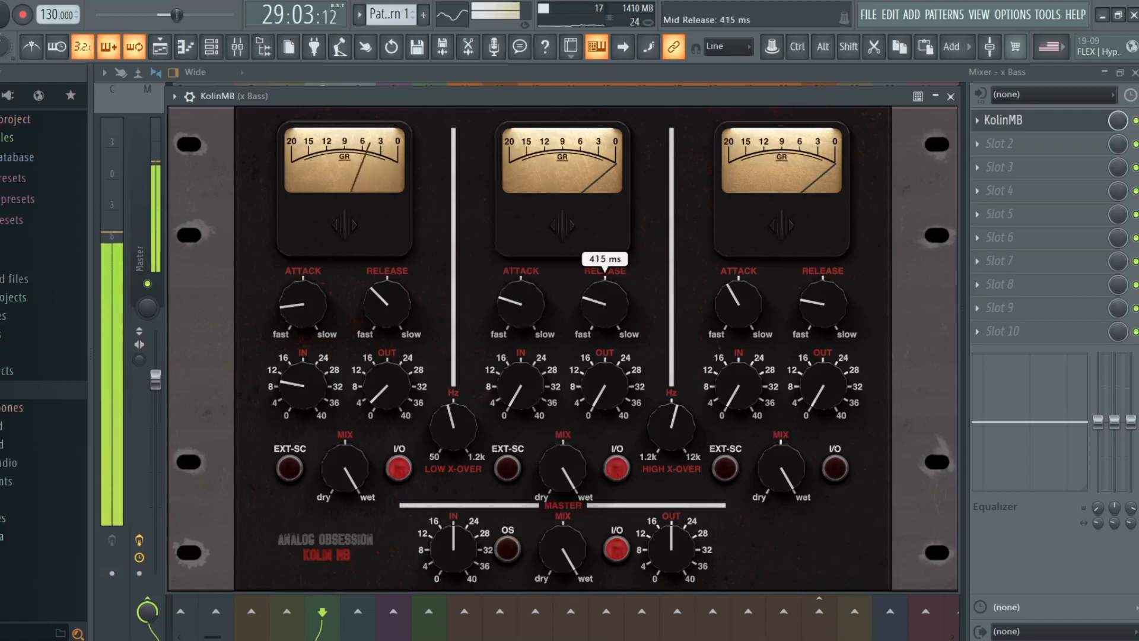
{"action": "left_click_drag", "start_coordinate": [521, 385], "coordinate": [520, 355]}
{"action": "mouse_move", "coordinate": [604, 385]}
{"action": "left_mouse_down"}
{"action": "mouse_move", "coordinate": [605, 347]}
{"action": "mouse_move", "coordinate": [590, 387]}
{"action": "left_mouse_up"}
{"action": "left_click_drag", "start_coordinate": [604, 303], "coordinate": [604, 291]}
{"action": "left_click_drag", "start_coordinate": [521, 304], "coordinate": [521, 297]}
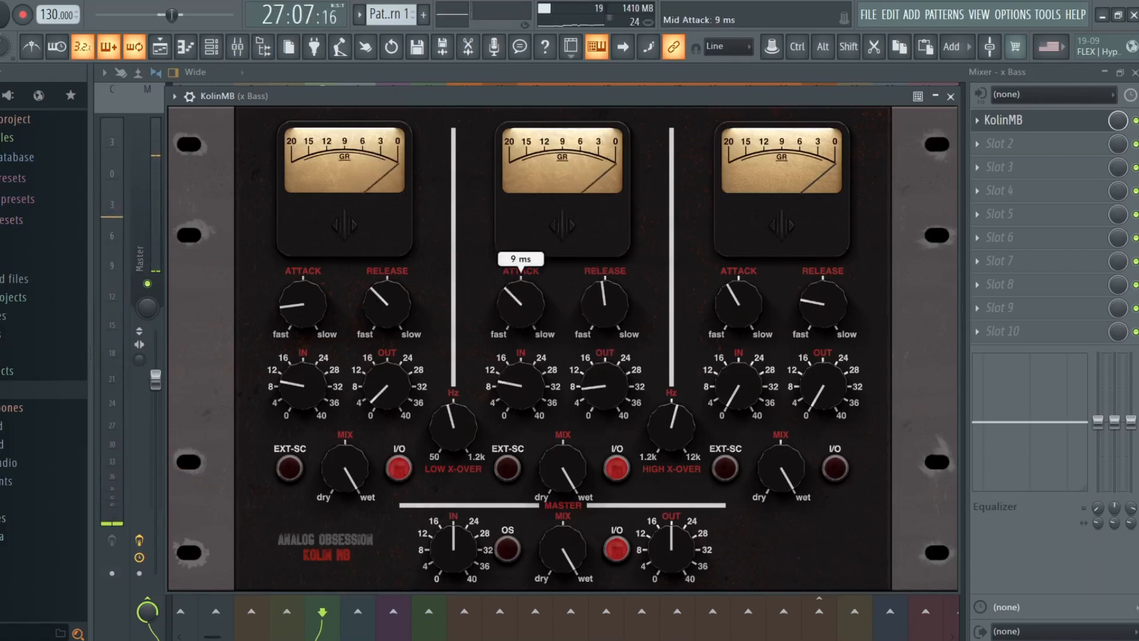
Compare the bass with the mid band bypassed and active, and check the whole KolinMB effect off and on
{"action": "left_click", "coordinate": [614, 464]}
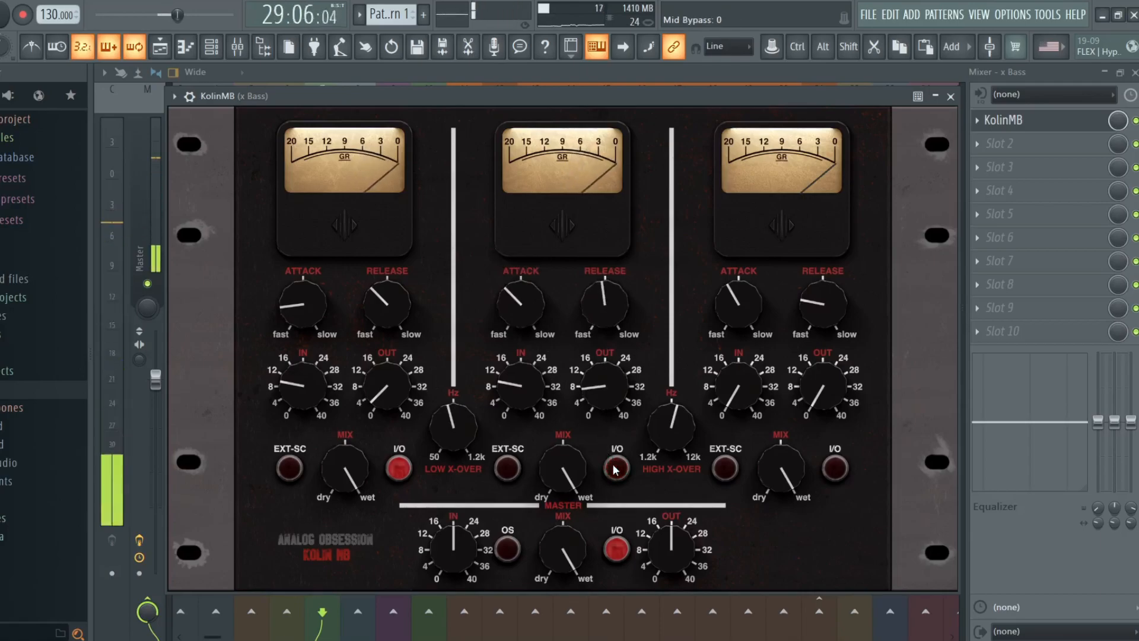
{"action": "left_click", "coordinate": [617, 468]}
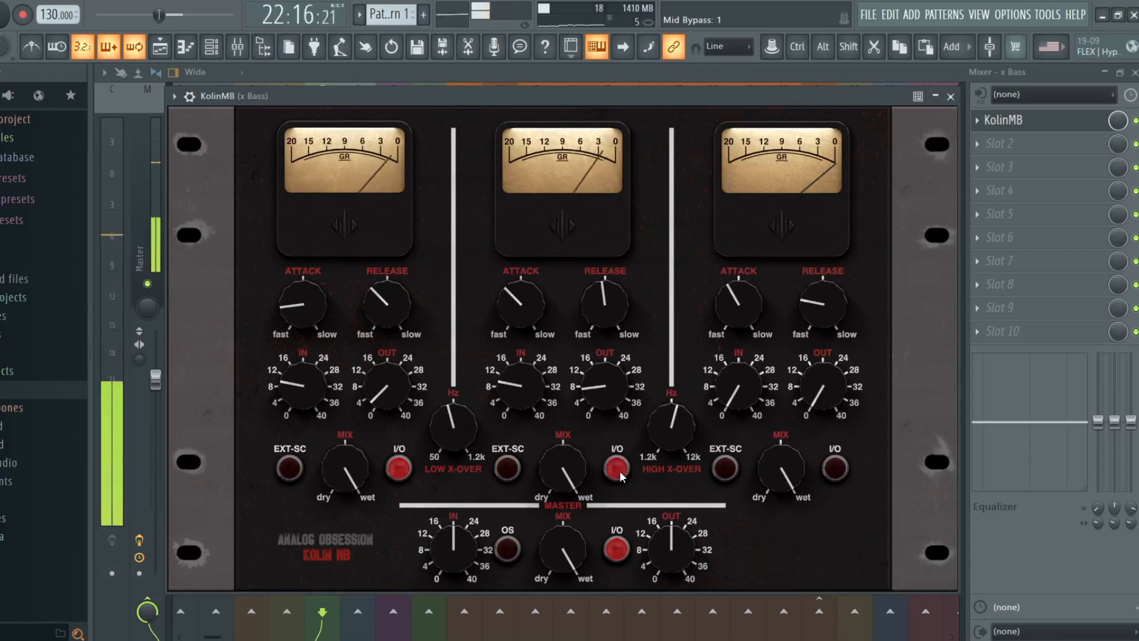
{"action": "left_click", "coordinate": [1135, 121]}
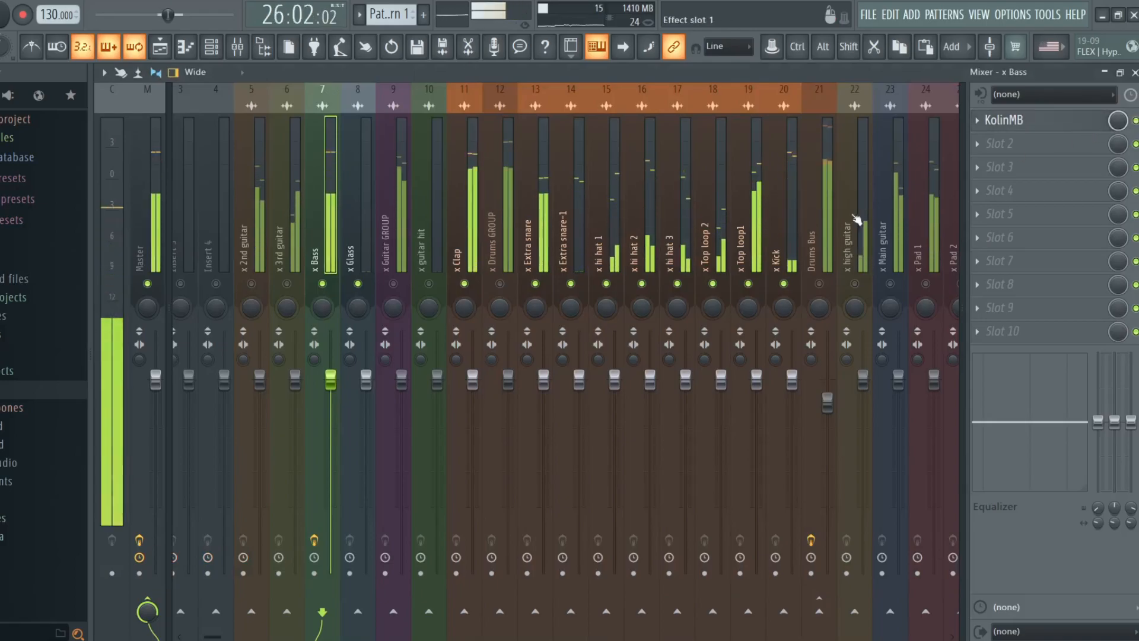
{"action": "left_click", "coordinate": [1003, 120]}
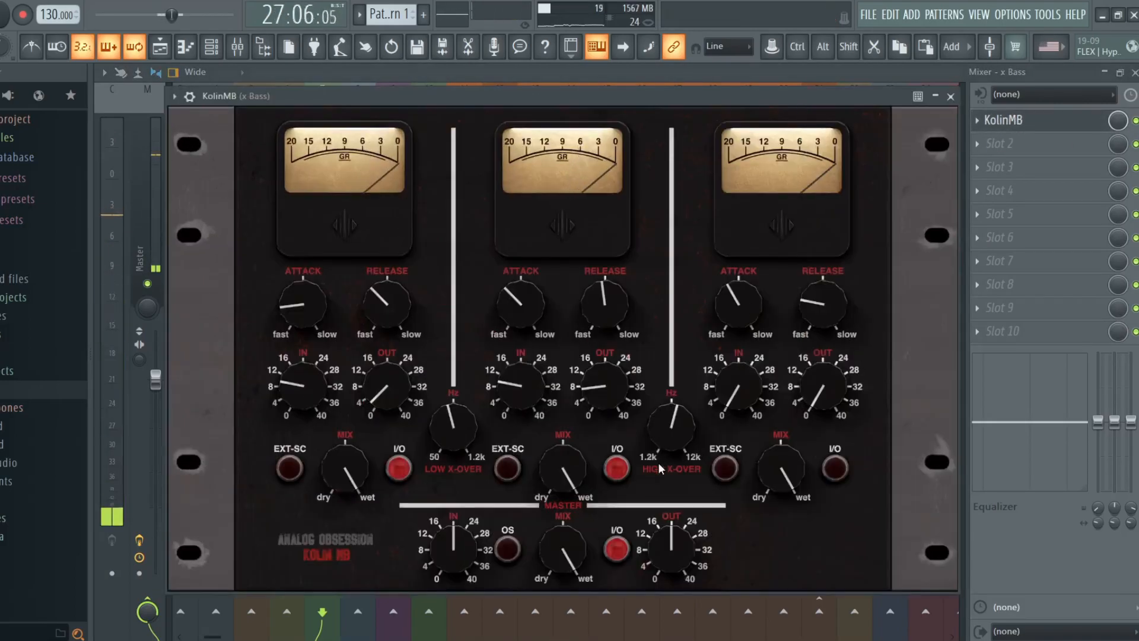
Bypass the mid band, compare the bass with the low band bypassed and active, and close the plugin window
{"action": "left_click", "coordinate": [618, 468]}
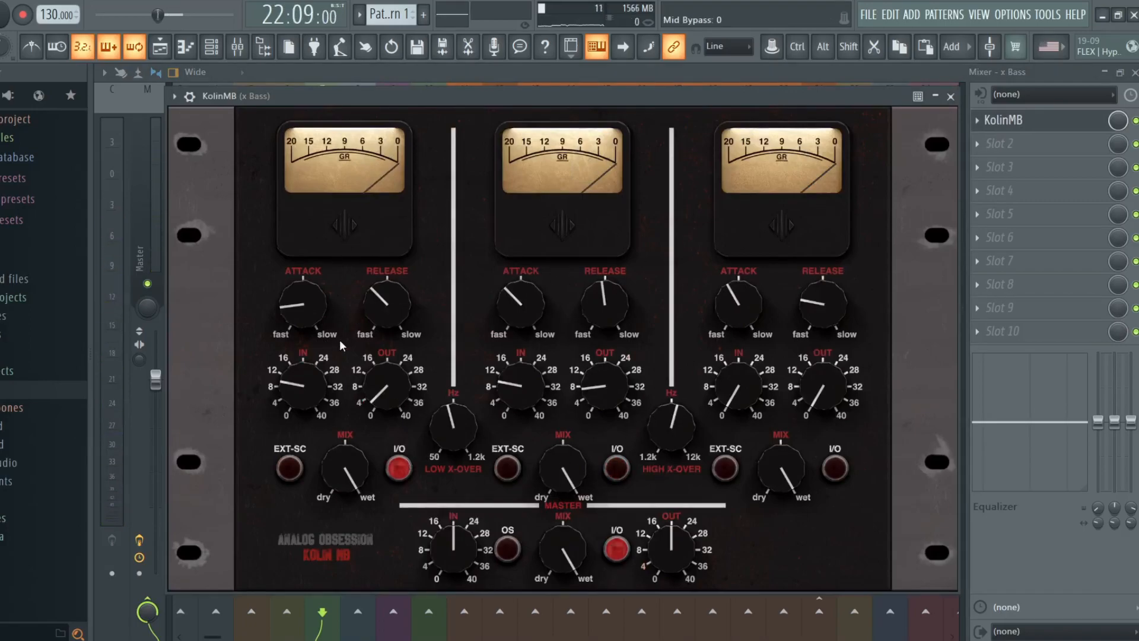
{"action": "left_click", "coordinate": [405, 465]}
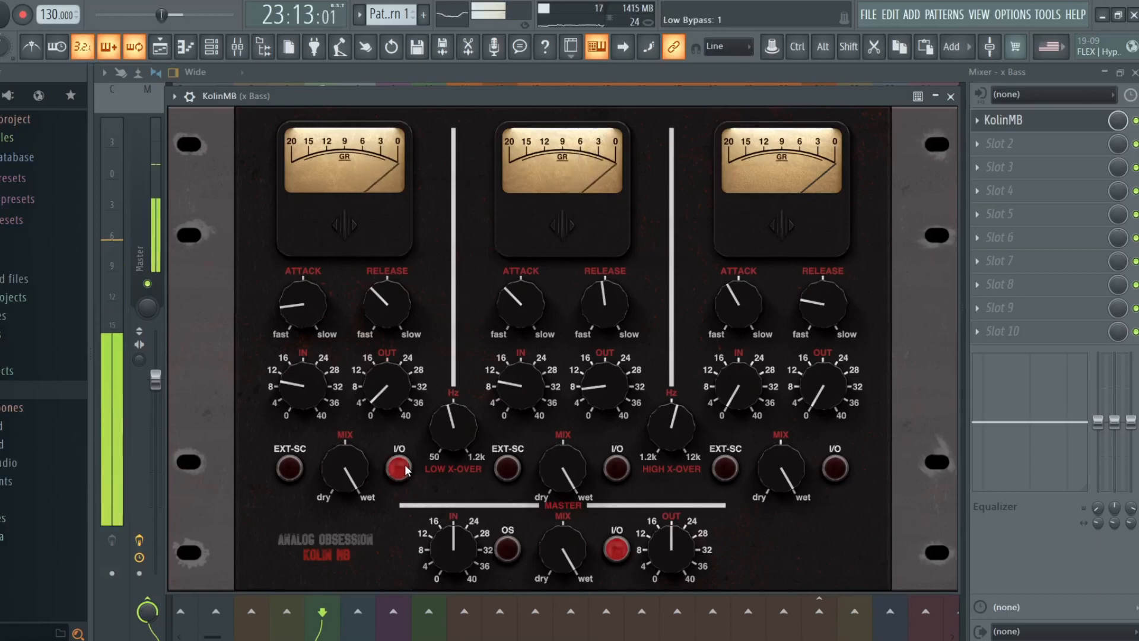
{"action": "key", "text": "space"}
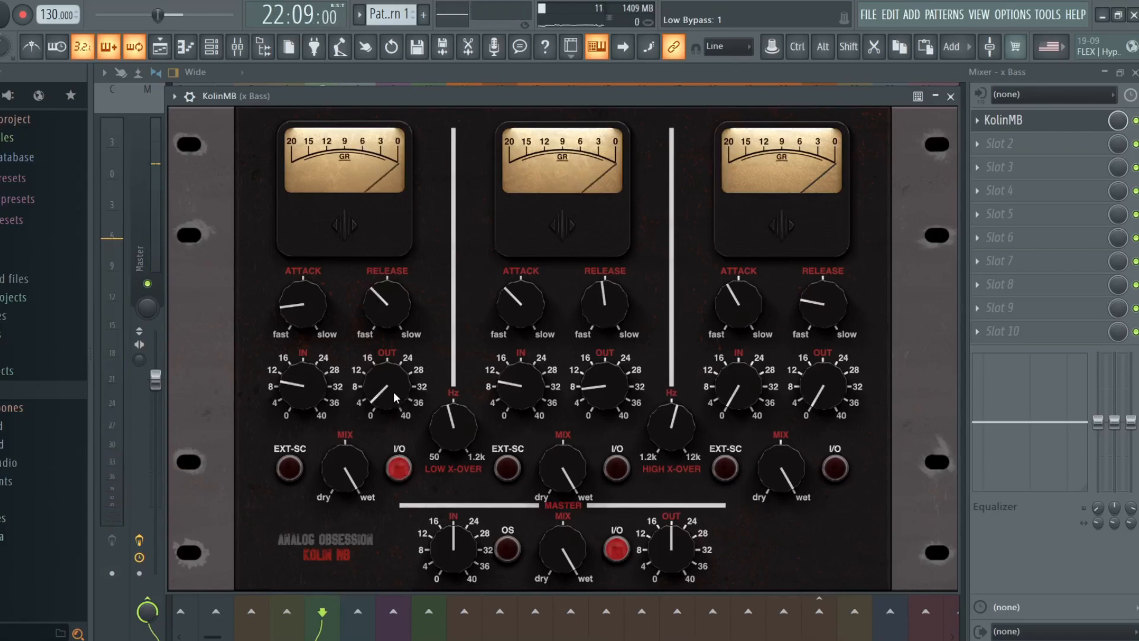
{"action": "left_click", "coordinate": [399, 468]}
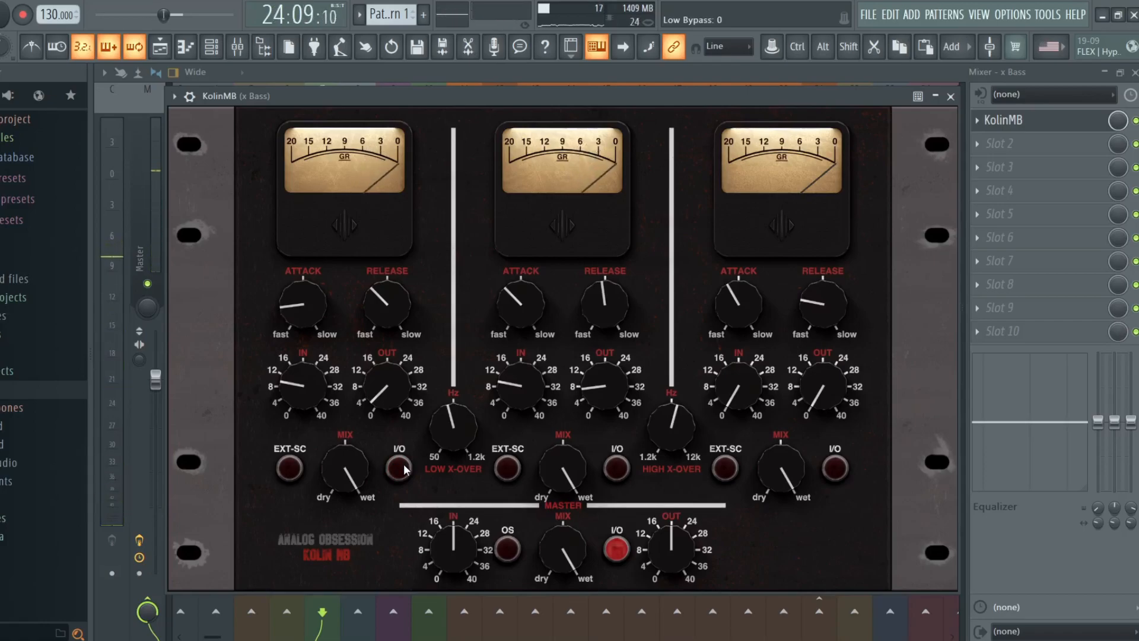
{"action": "left_click", "coordinate": [399, 468]}
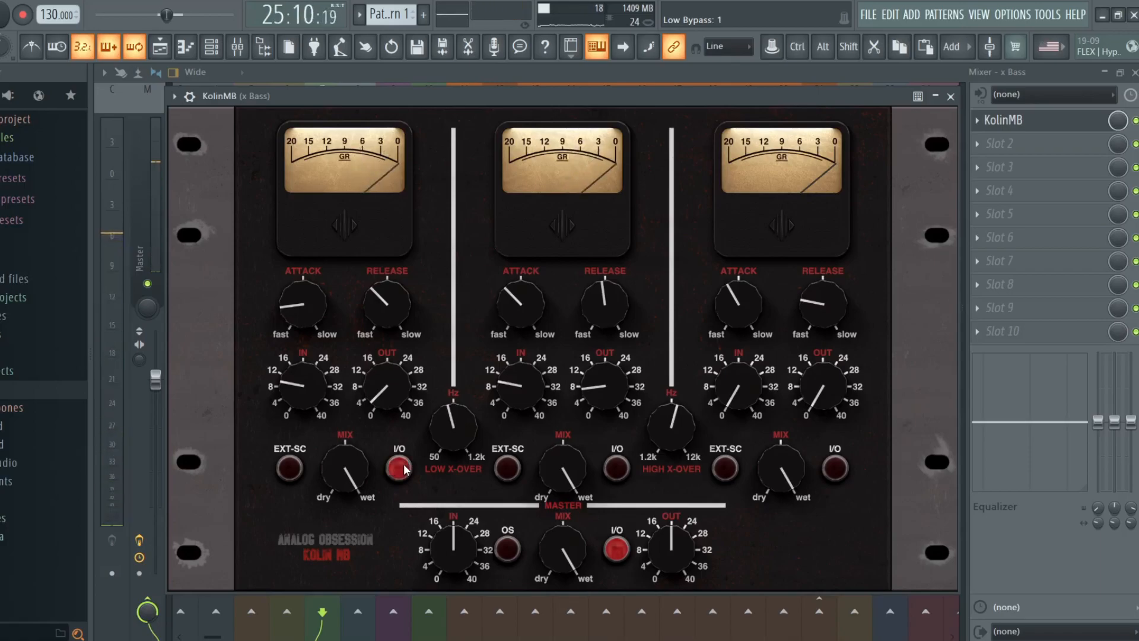
{"action": "left_click", "coordinate": [950, 97]}
{"action": "key", "text": "space"}
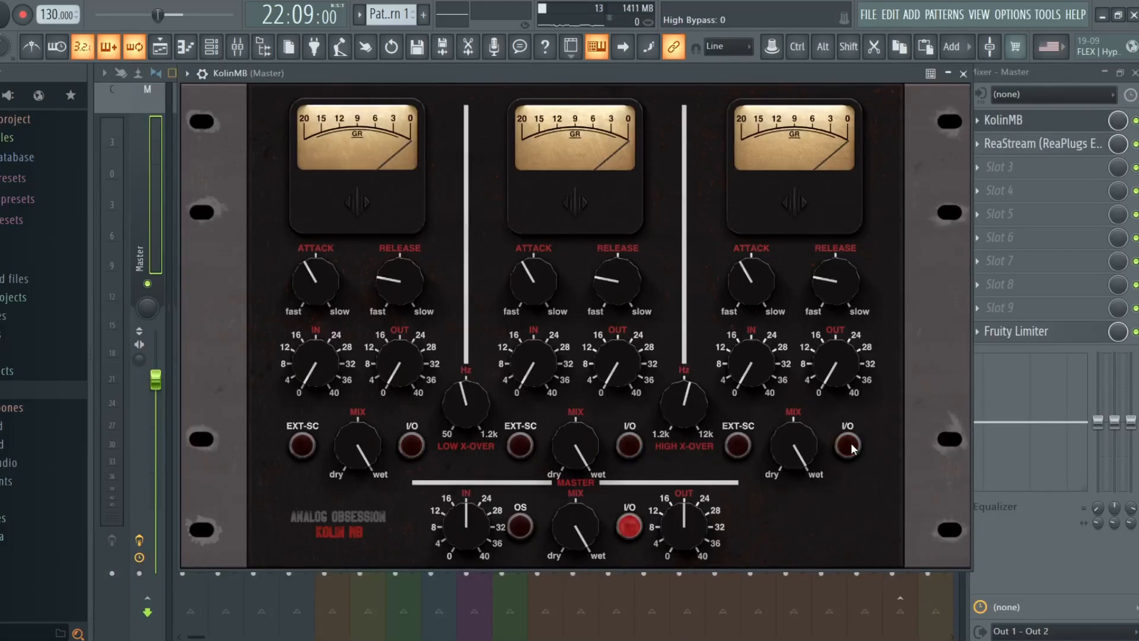
Play the song, lower the master track's volume to 90% (-2.2 dB), and reopen its KolinMB
{"action": "mouse_move", "coordinate": [676, 73]}
{"action": "left_mouse_down"}
{"action": "mouse_move", "coordinate": [710, 114]}
{"action": "mouse_move", "coordinate": [685, 86]}
{"action": "mouse_move", "coordinate": [670, 90]}
{"action": "mouse_move", "coordinate": [665, 73]}
{"action": "left_mouse_up"}
{"action": "key", "text": "space"}
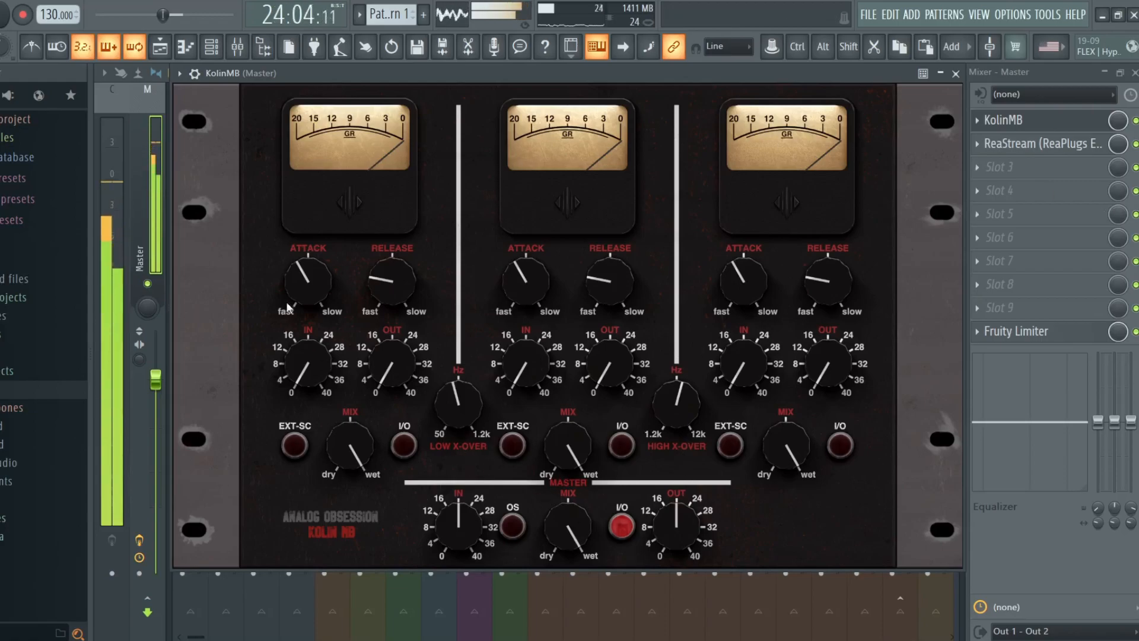
{"action": "left_click", "coordinate": [1024, 126]}
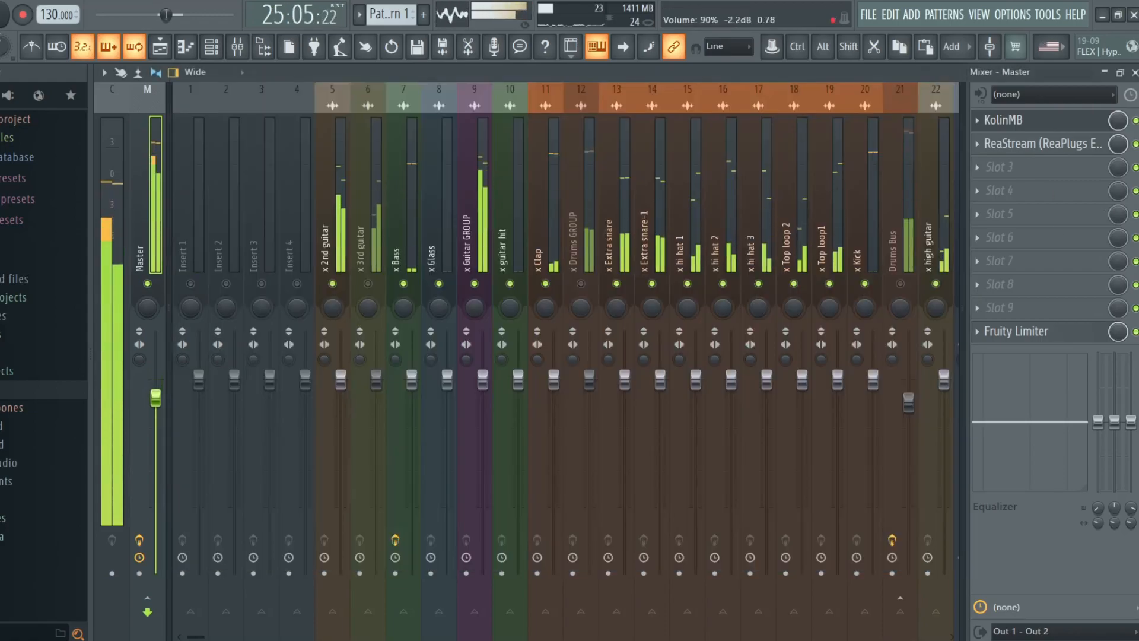
{"action": "left_click", "coordinate": [1025, 129]}
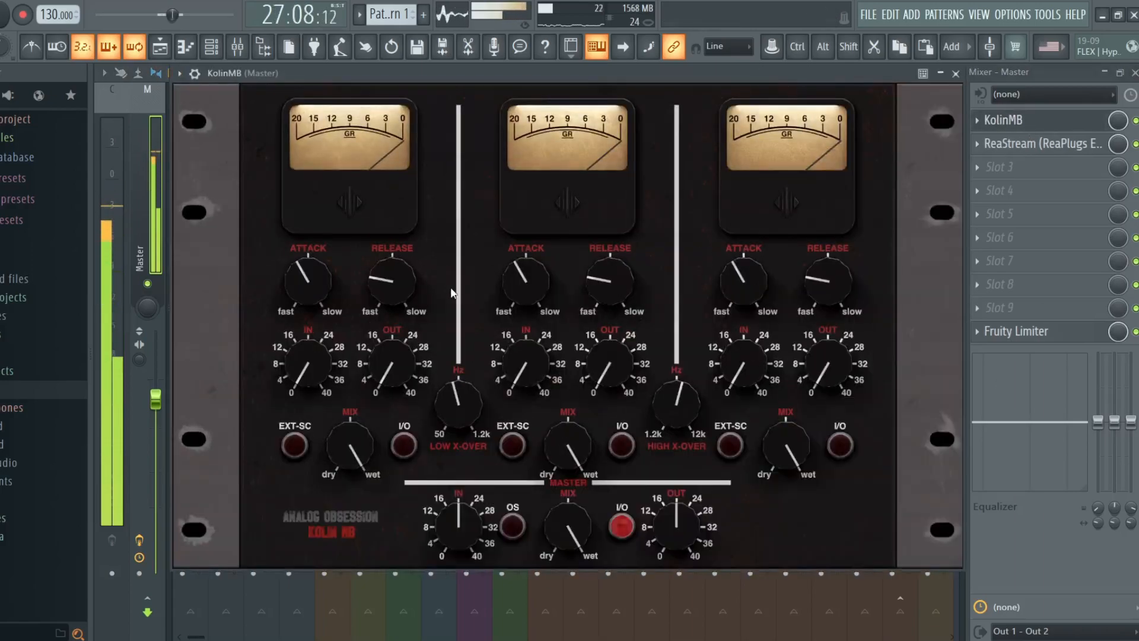
Raise the master low band's input and output, quicken its attack, set its release to 636 ms, and stop playback
{"action": "left_click_drag", "start_coordinate": [396, 372], "coordinate": [395, 336]}
{"action": "left_click_drag", "start_coordinate": [309, 362], "coordinate": [309, 353]}
{"action": "left_click_drag", "start_coordinate": [396, 374], "coordinate": [397, 393]}
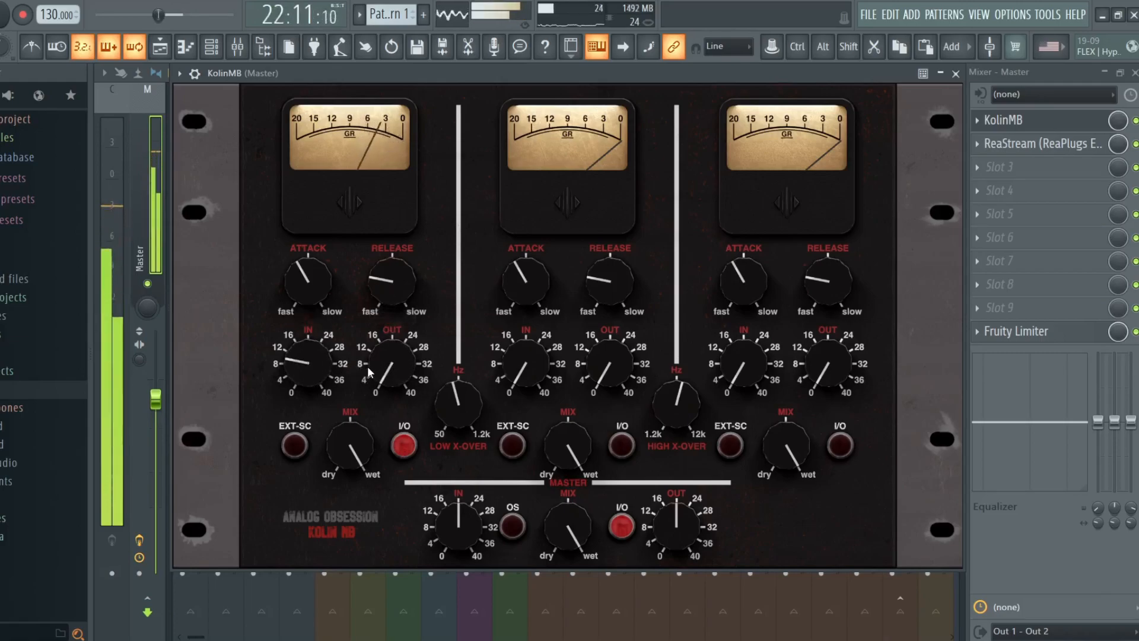
{"action": "left_click_drag", "start_coordinate": [397, 369], "coordinate": [399, 352]}
{"action": "left_click_drag", "start_coordinate": [308, 281], "coordinate": [307, 291]}
{"action": "left_click_drag", "start_coordinate": [391, 281], "coordinate": [392, 267]}
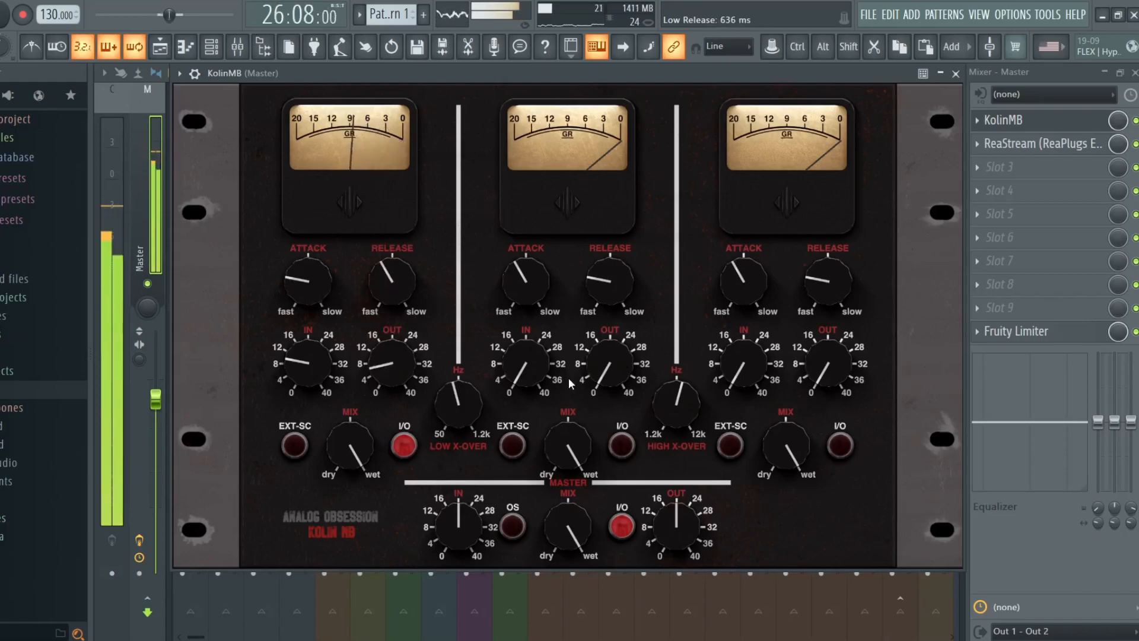
{"action": "key", "text": "space"}
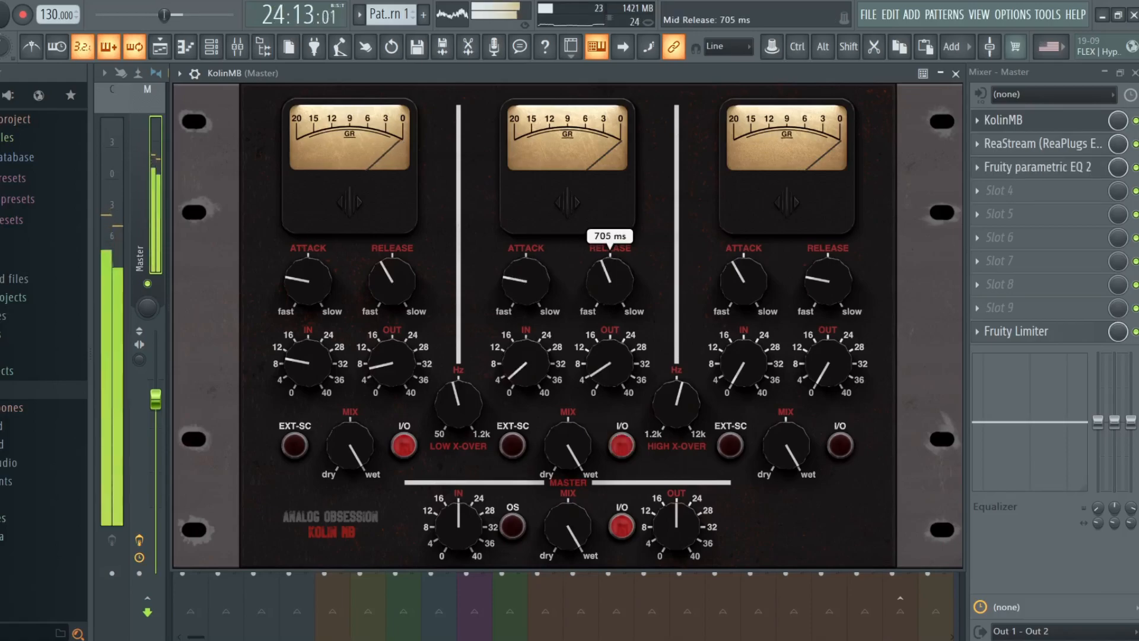
Set the master mid band's input to 8.5 dB, raise its output slightly, slow its release, and fine-tune its attack
{"action": "left_click_drag", "start_coordinate": [609, 280], "coordinate": [610, 268]}
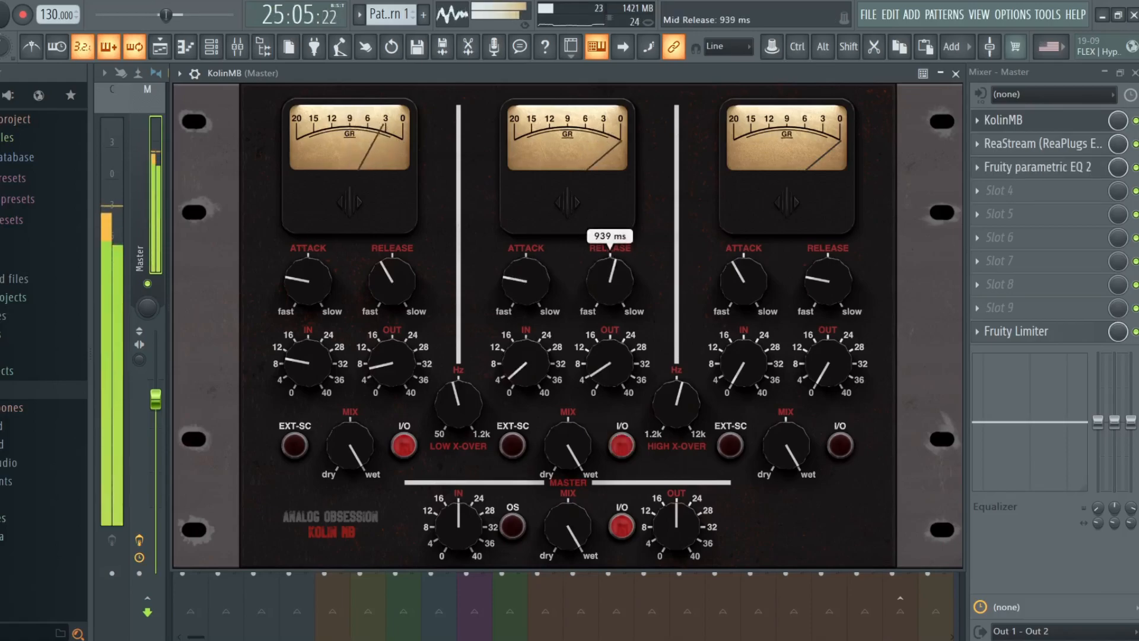
{"action": "left_click_drag", "start_coordinate": [525, 280], "coordinate": [526, 274]}
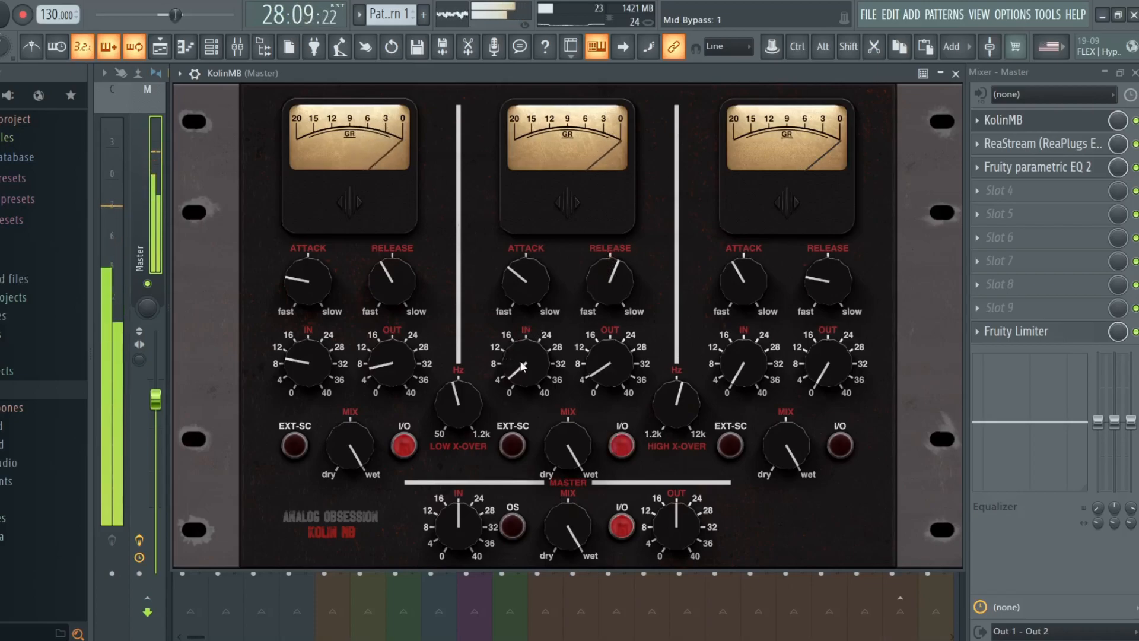
{"action": "left_click_drag", "start_coordinate": [523, 366], "coordinate": [523, 351]}
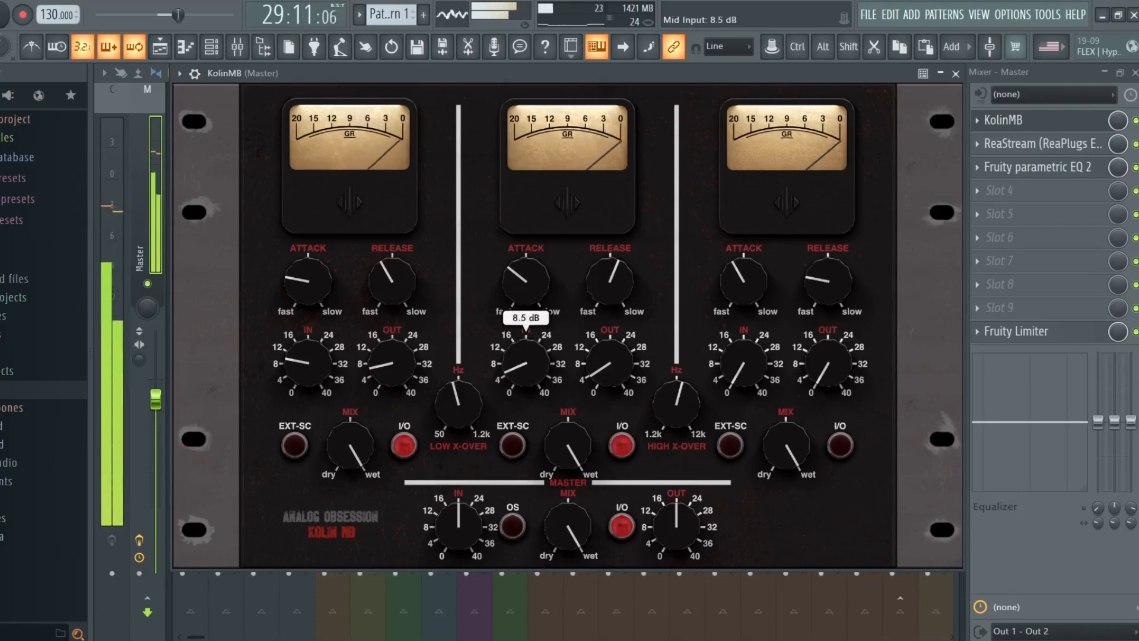
{"action": "left_click_drag", "start_coordinate": [606, 286], "coordinate": [606, 295]}
{"action": "left_click_drag", "start_coordinate": [607, 373], "coordinate": [608, 367]}
{"action": "left_click_drag", "start_coordinate": [539, 320], "coordinate": [550, 319]}
Compare the mix with the mid band bypassed and active, set the band's release to 841 ms, and replay the song
{"action": "left_click", "coordinate": [623, 449]}
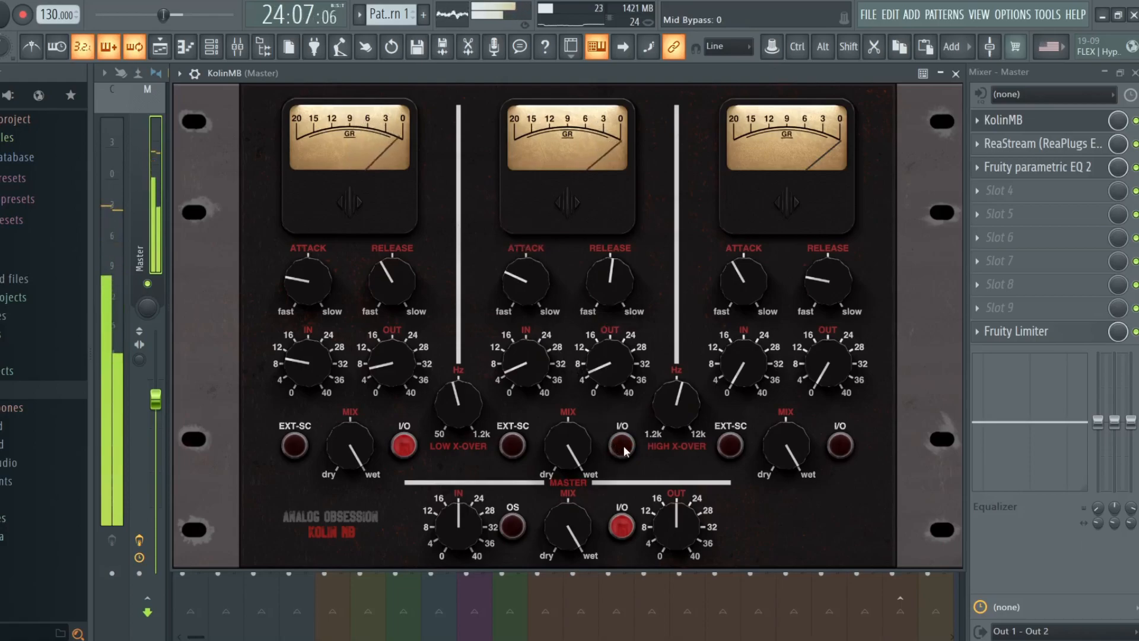
{"action": "left_click", "coordinate": [623, 448]}
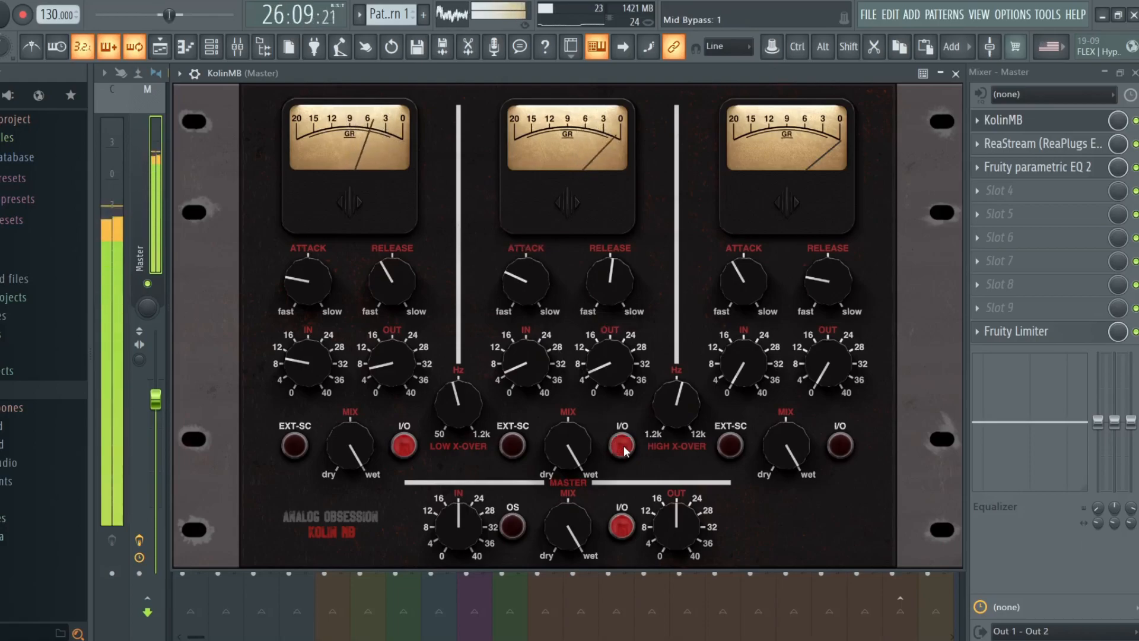
{"action": "key", "text": "space"}
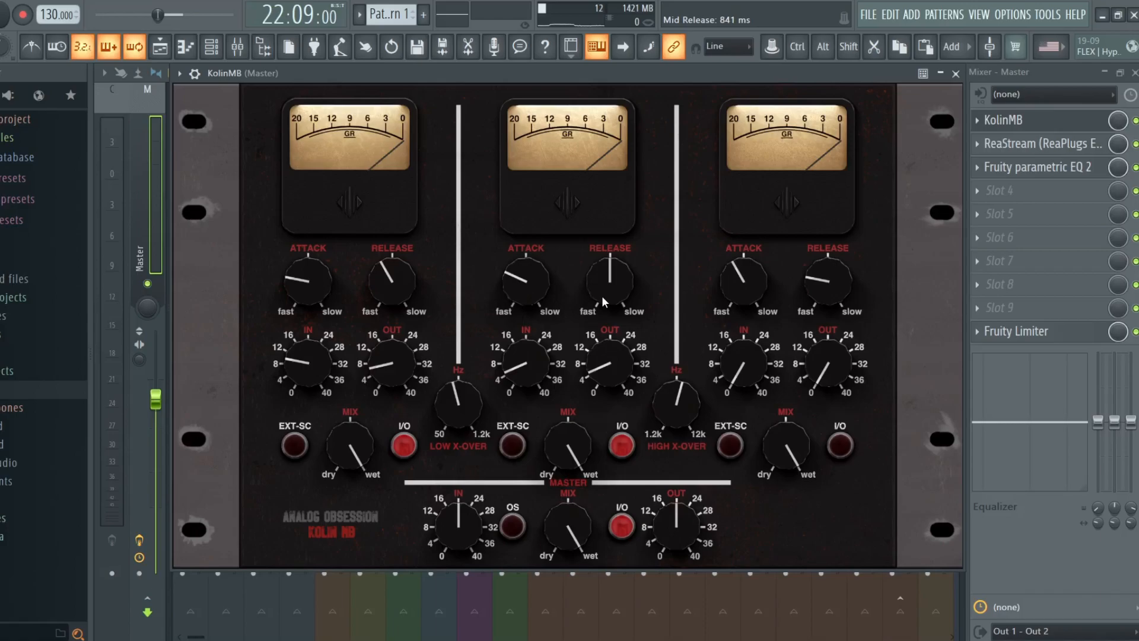
{"action": "key", "text": "space"}
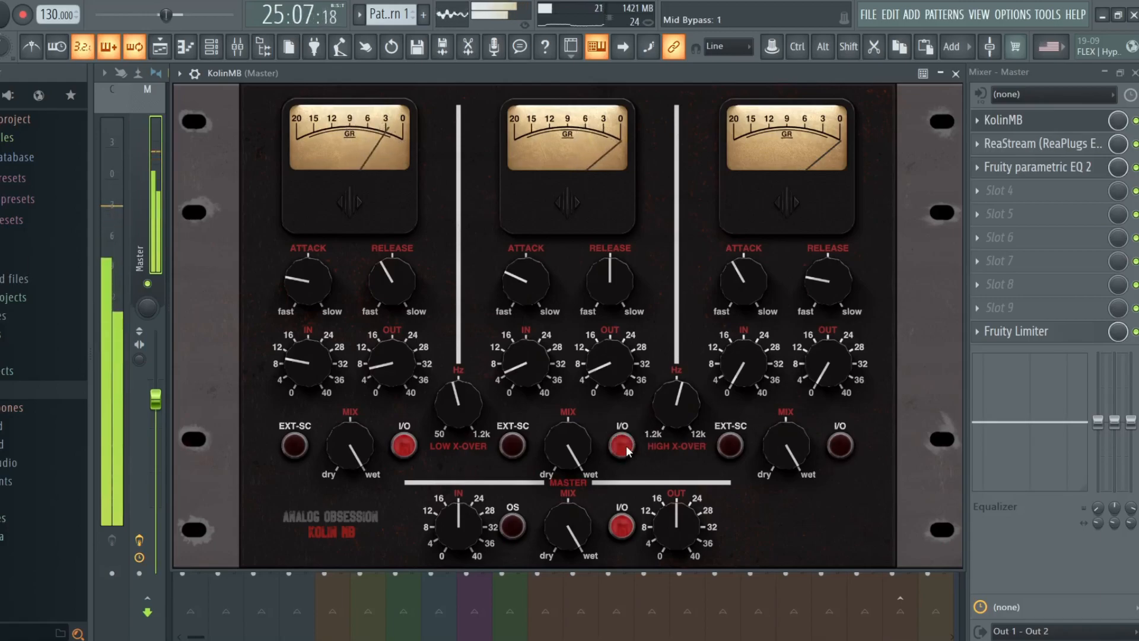
Stop playback and bypass the low band of the master's KolinMB
{"action": "key", "text": "space"}
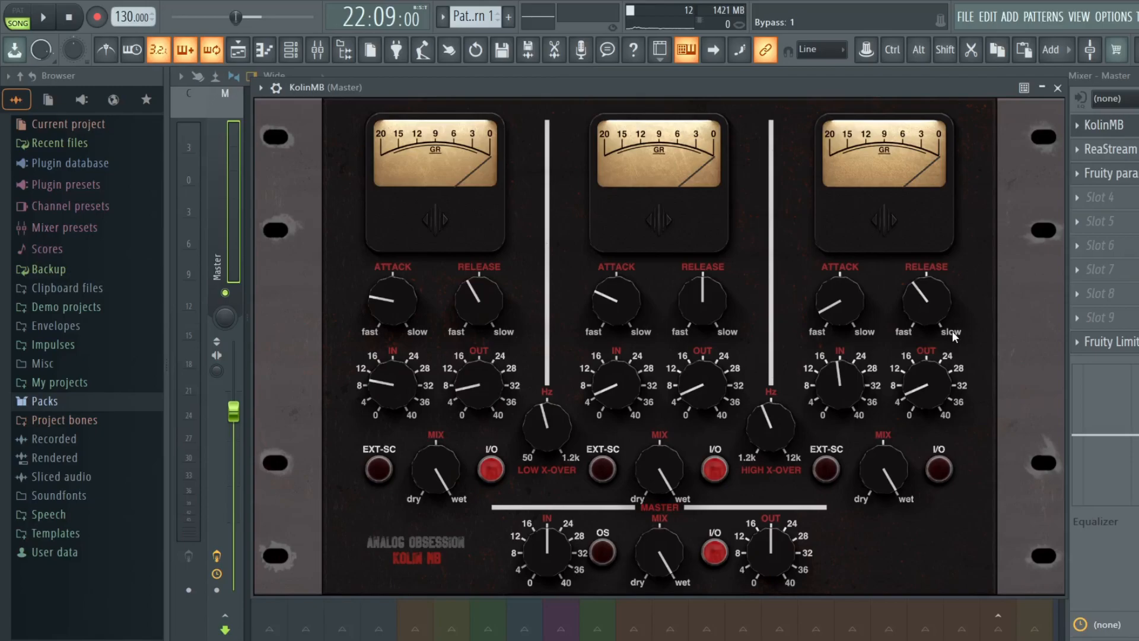
{"action": "left_click", "coordinate": [491, 470]}
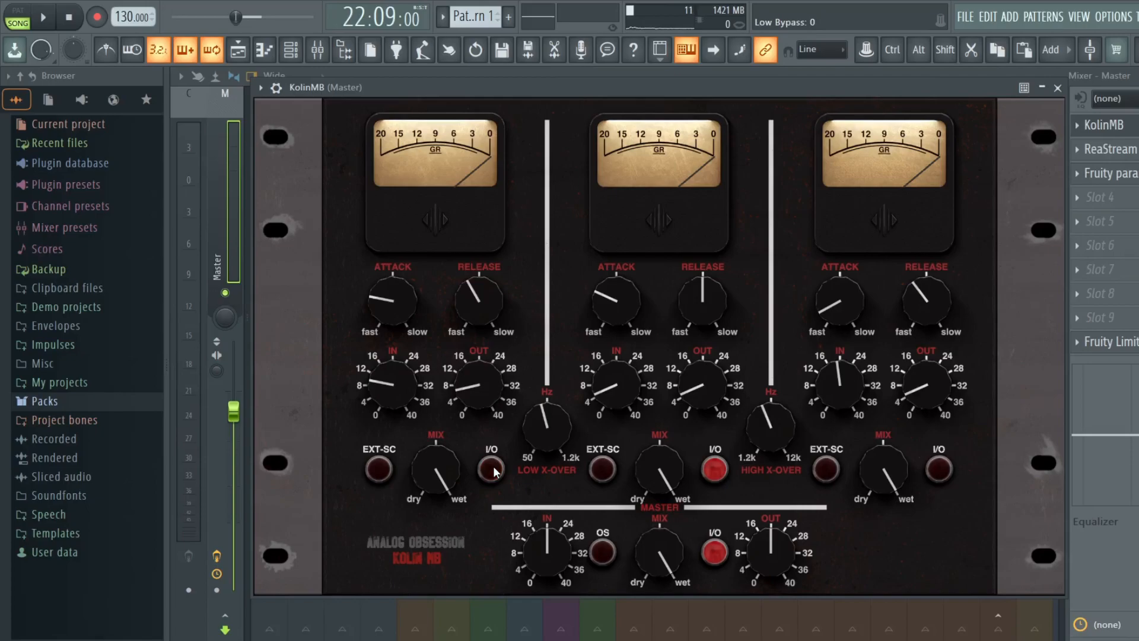